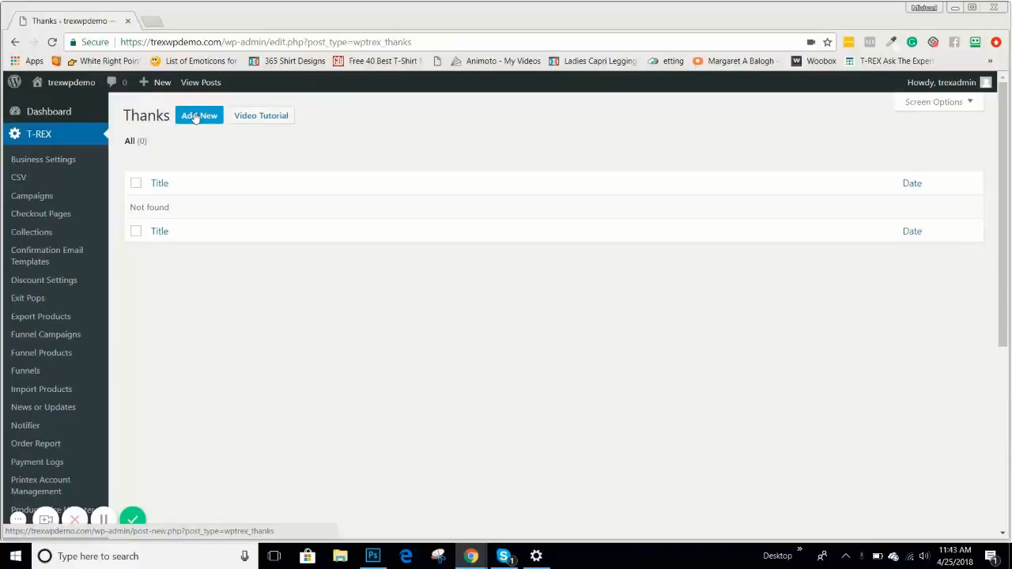
# Create a new Thanks page and title it "Thank You"
pyautogui.click(197, 116)
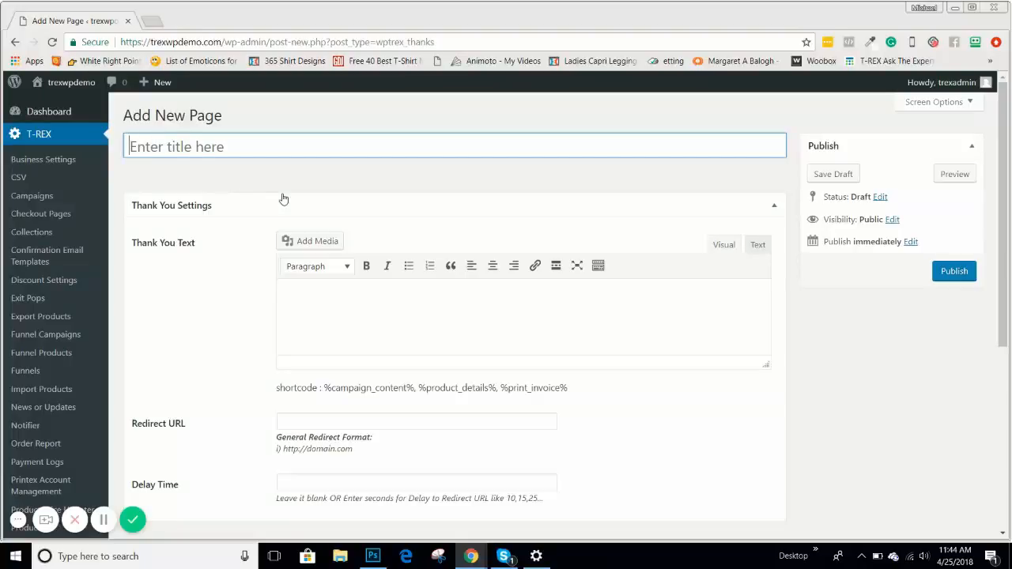
pyautogui.write('Th')
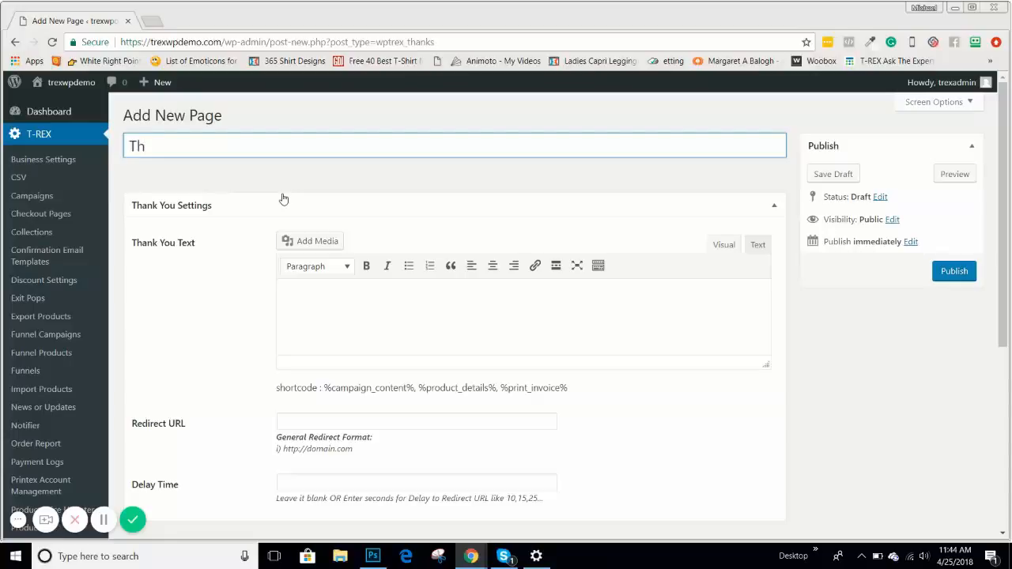
pyautogui.write('ank You')
# Enter the centred line "Thank you for your purchase!" in the Thank You Text editor
pyautogui.scroll(-1, 255, 255)
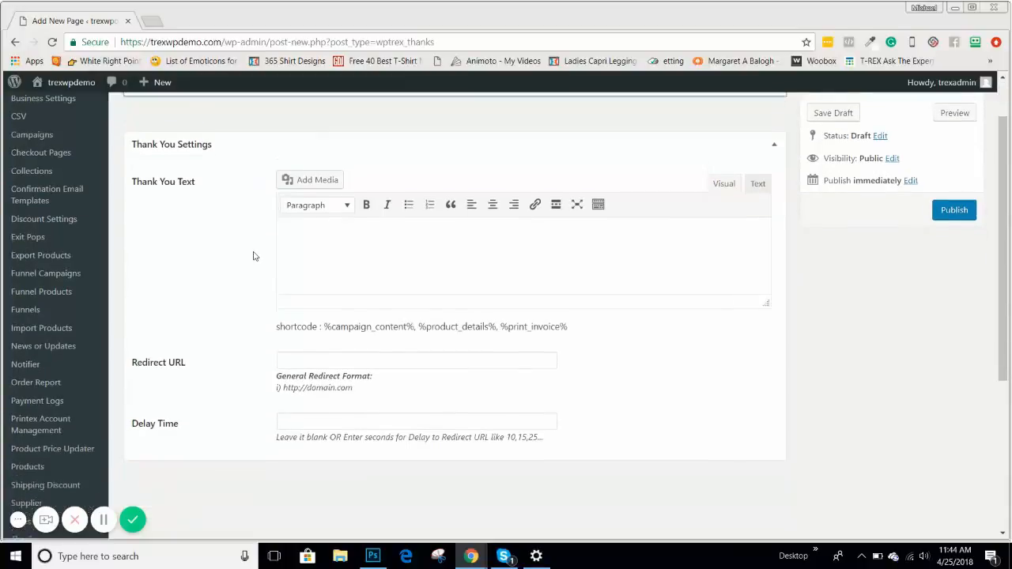
pyautogui.click(321, 242)
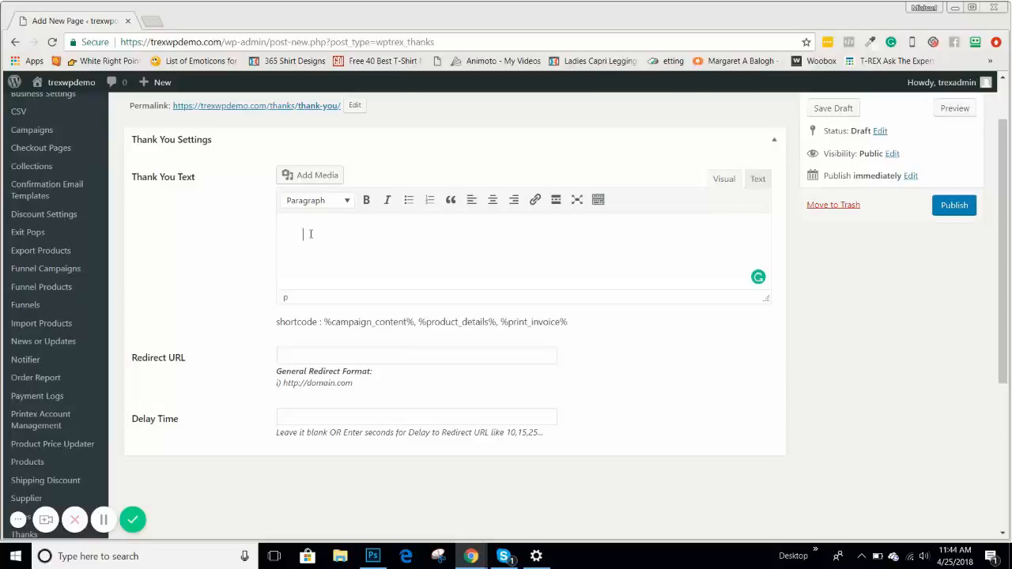
pyautogui.scroll(-3, 367, 257)
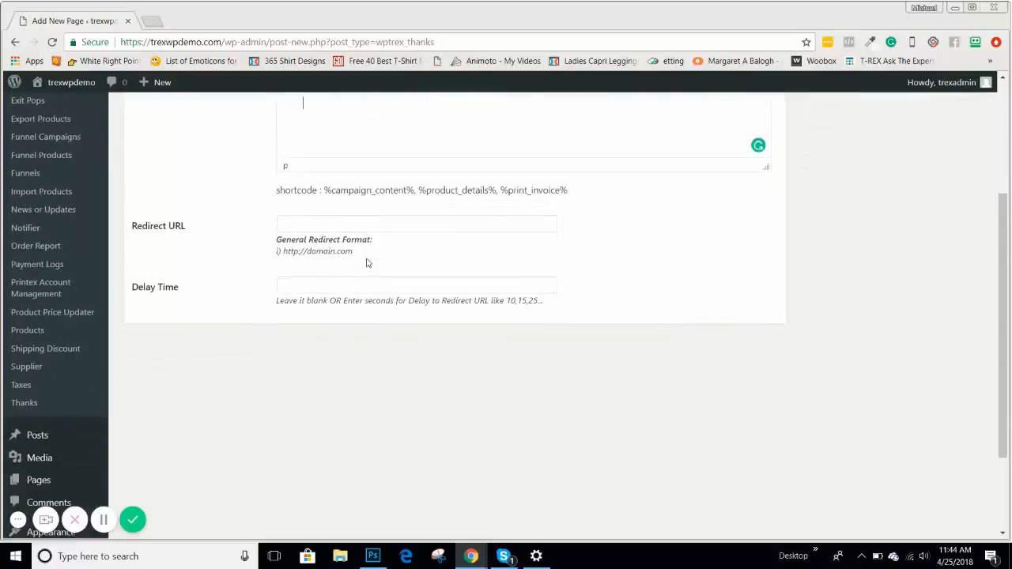
pyautogui.scroll(3, 367, 267)
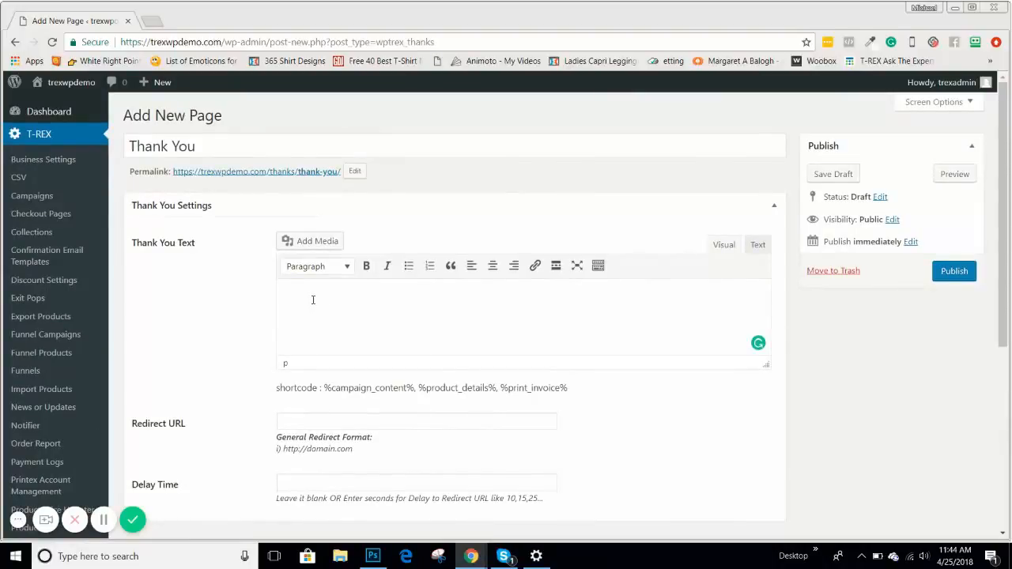
pyautogui.click(492, 266)
pyautogui.write('Thank')
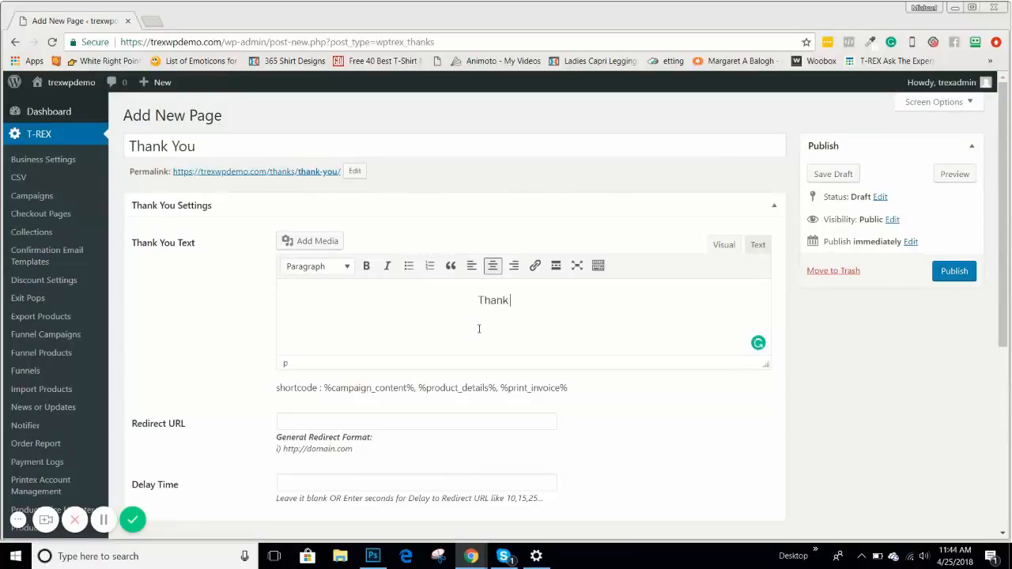
pyautogui.write(' you for you')
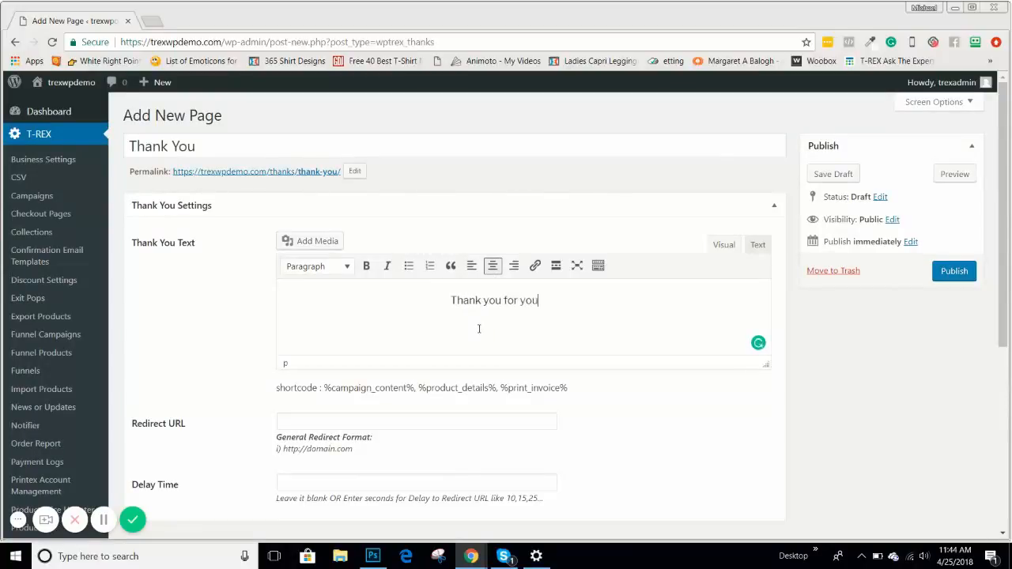
pyautogui.write('r purchas')
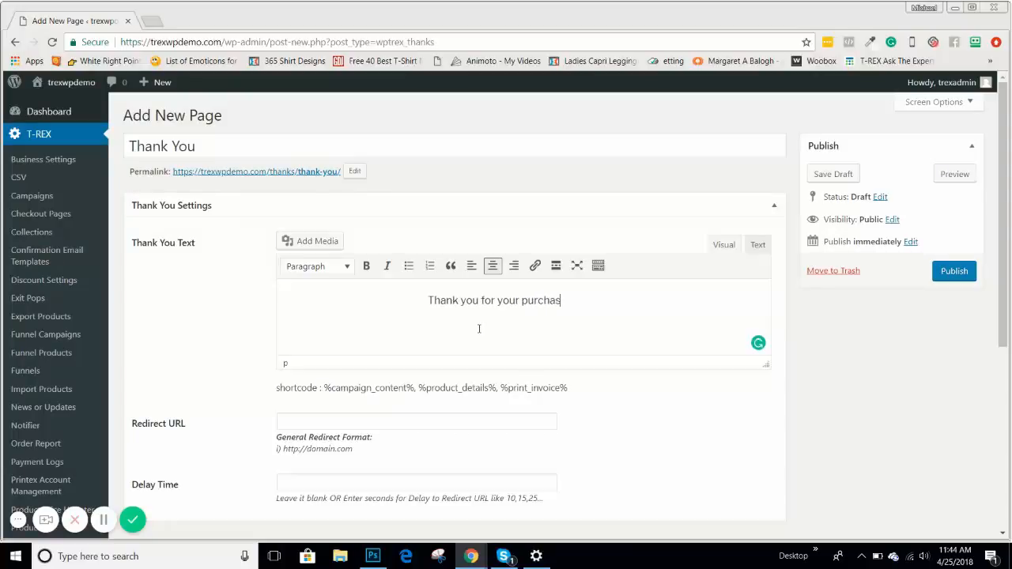
pyautogui.write('e!')
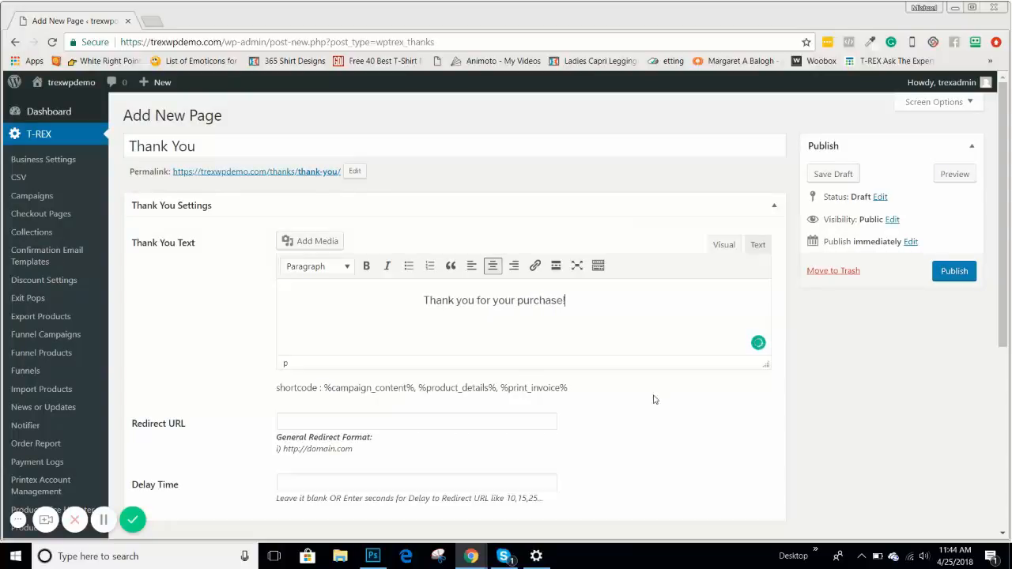
# Format the line "Thank you for your purchase!" as Heading 1
pyautogui.moveTo(589, 302); pyautogui.dragTo(395, 282)
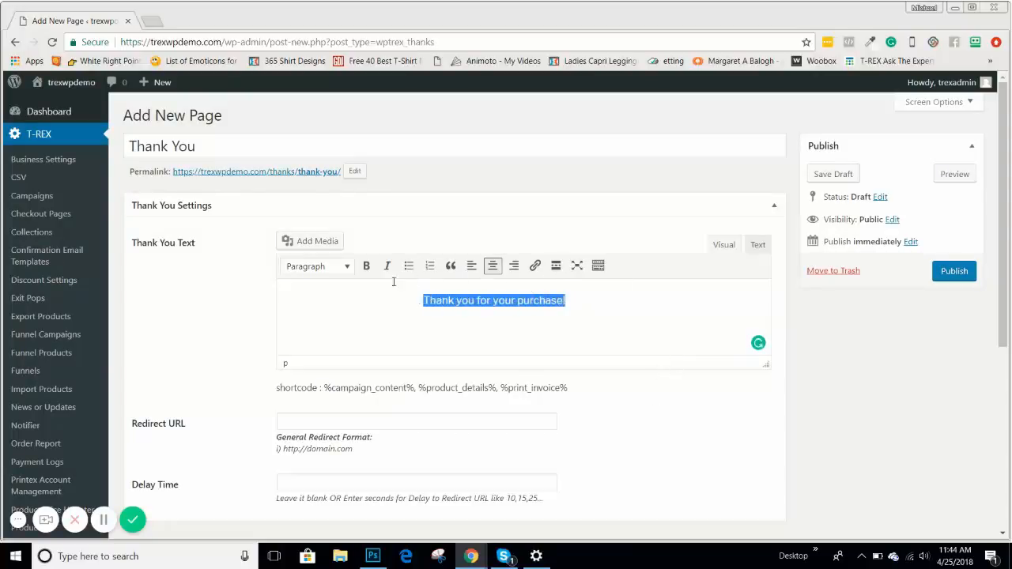
pyautogui.click(346, 270)
pyautogui.click(329, 316)
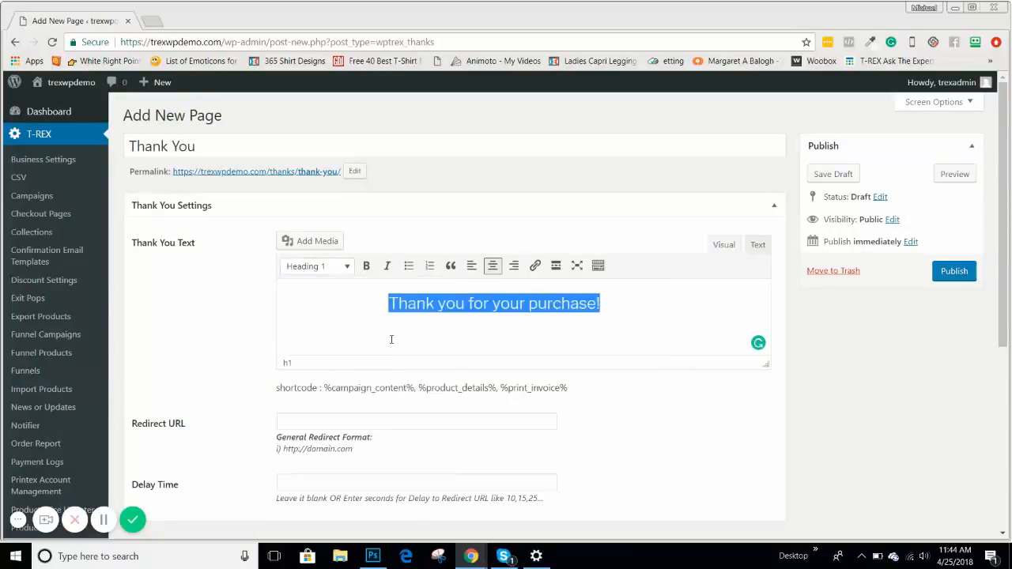
# Add a centred paragraph below the heading reading "We appreciate your business."
pyautogui.click(613, 310)
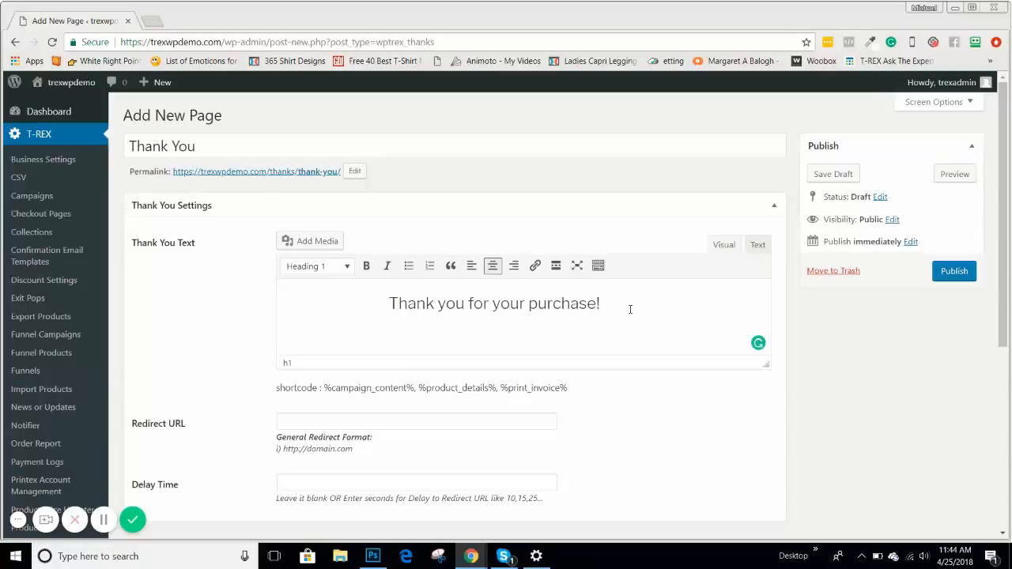
pyautogui.press('Return')
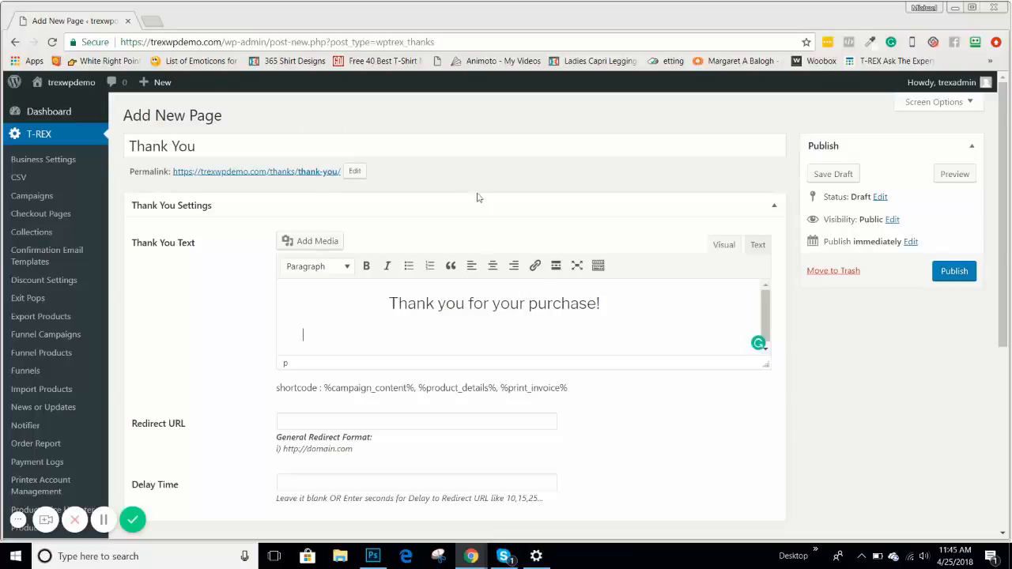
pyautogui.click(491, 268)
pyautogui.write('We appreci')
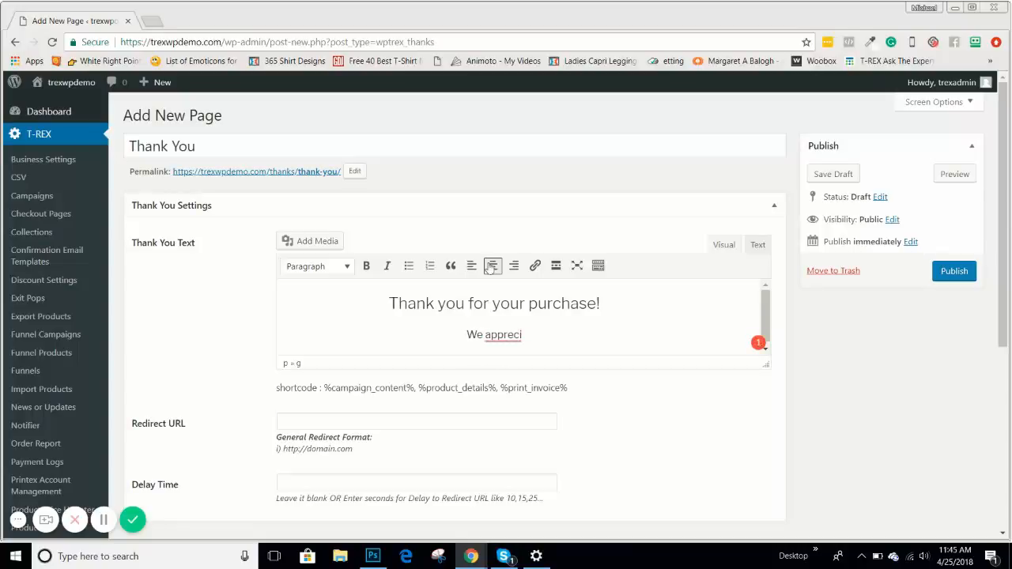
pyautogui.write('ate yo')
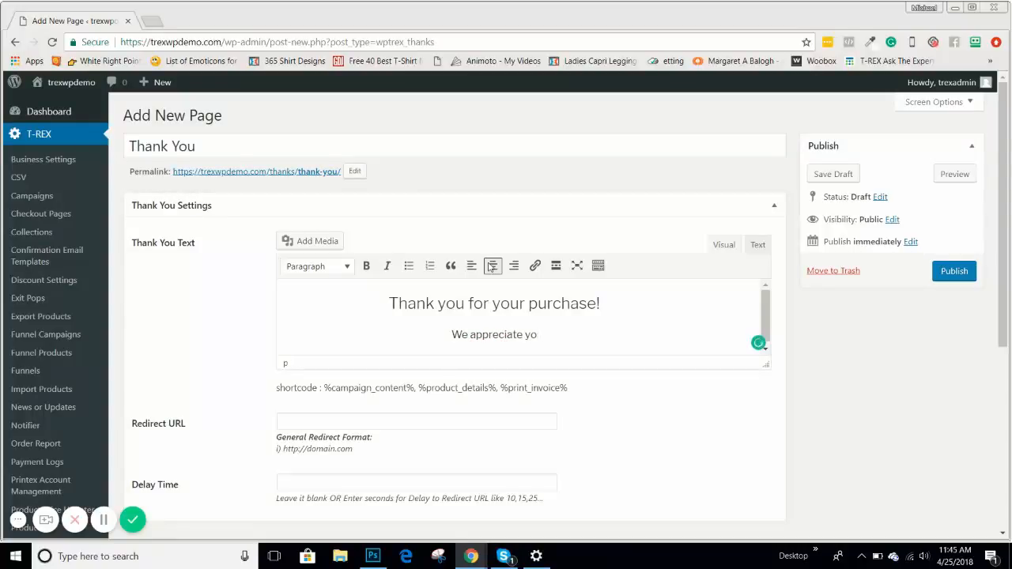
pyautogui.write('ur b')
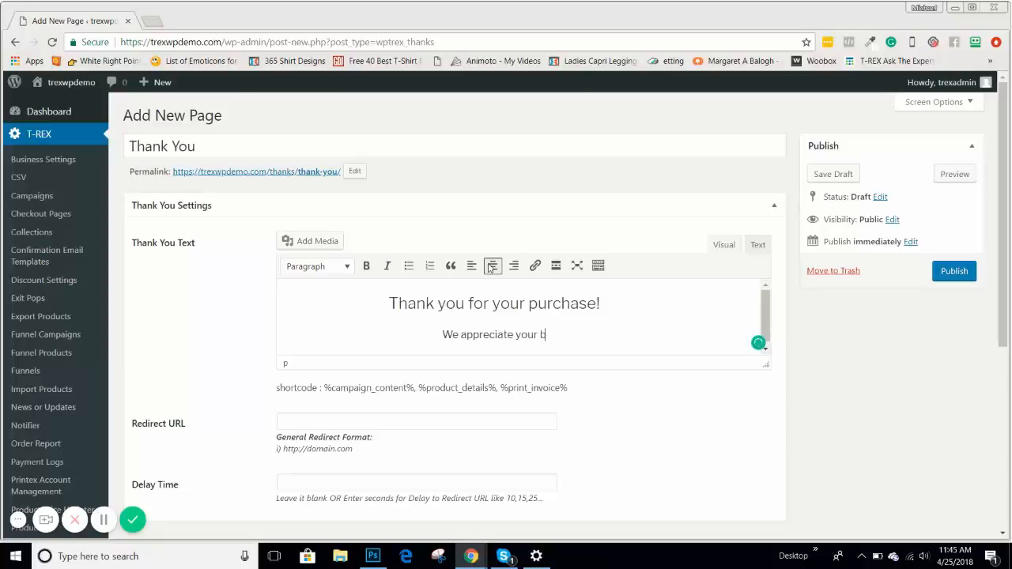
pyautogui.write('usne')
pyautogui.press('BackSpace')
pyautogui.press('BackSpace')
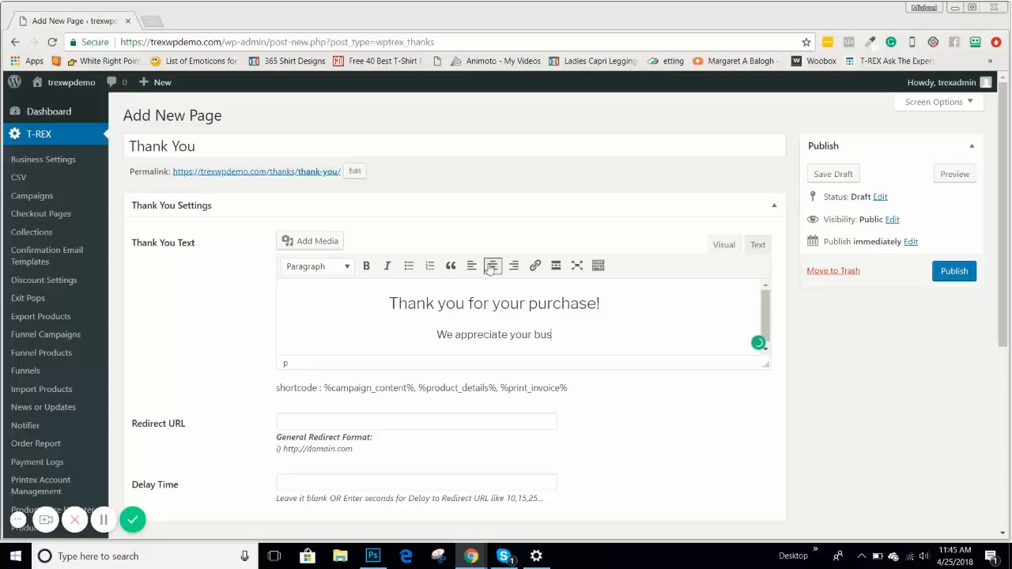
pyautogui.write('ine')
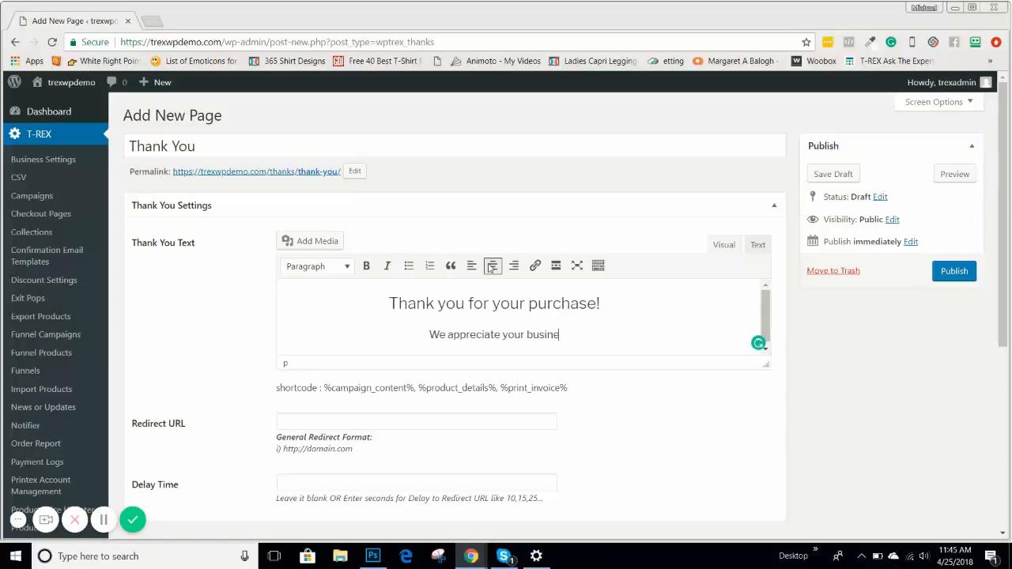
pyautogui.write('ss.')
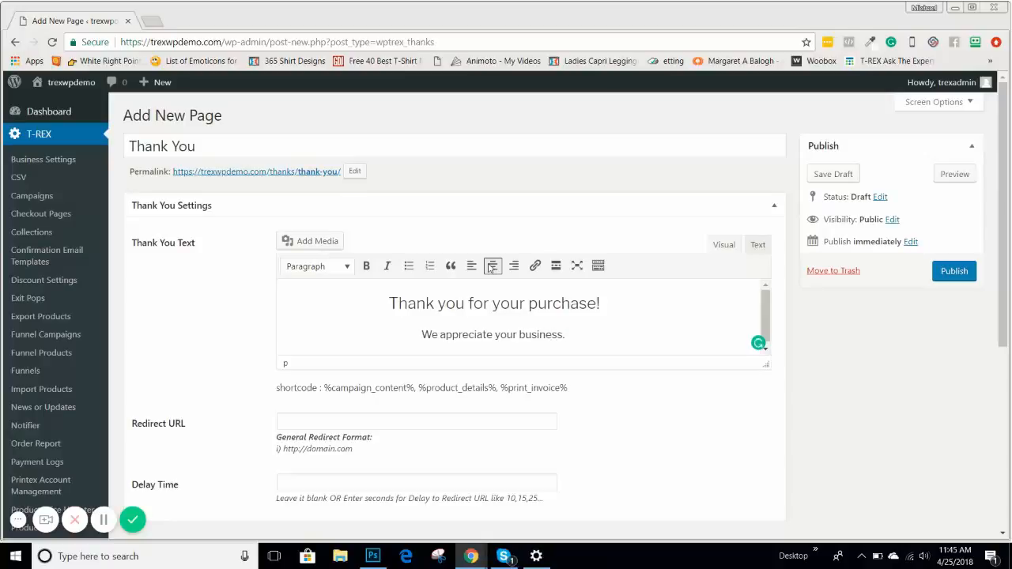
# Continue the paragraph with "You will receive a confirmation", correcting the spelling of "confirmation"
pyautogui.write(' You will')
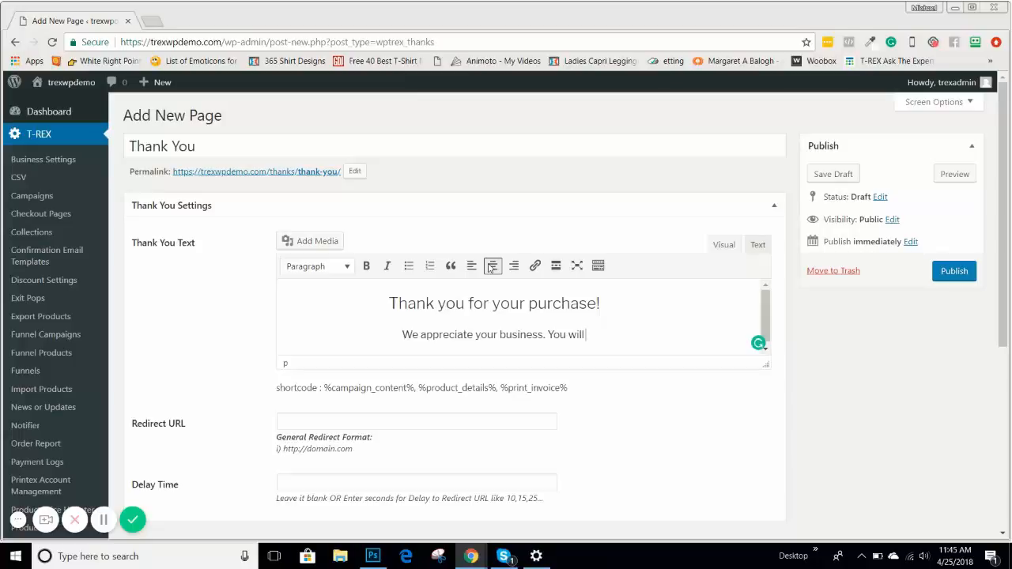
pyautogui.write(' receive a')
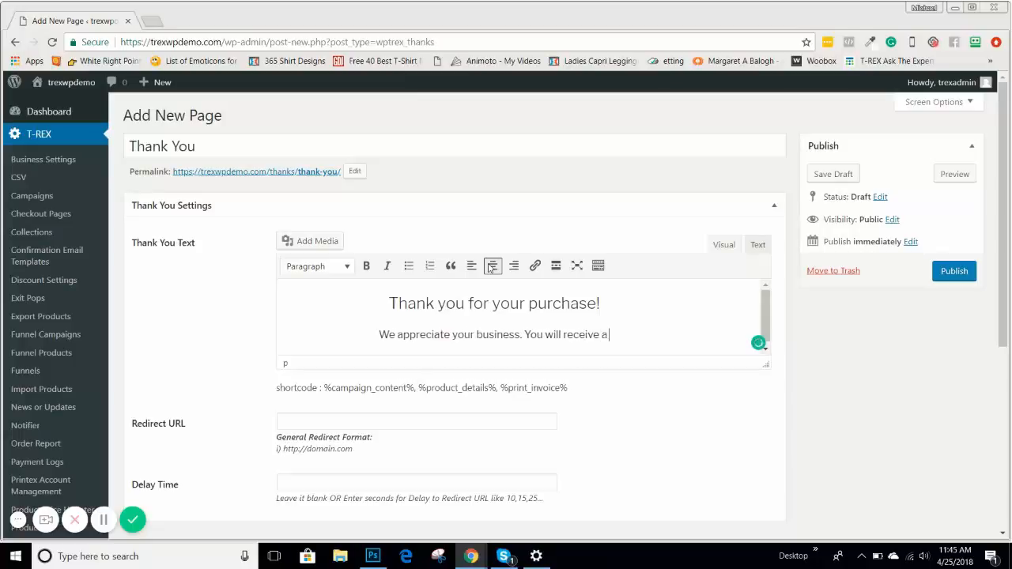
pyautogui.write(' cinfrimatio')
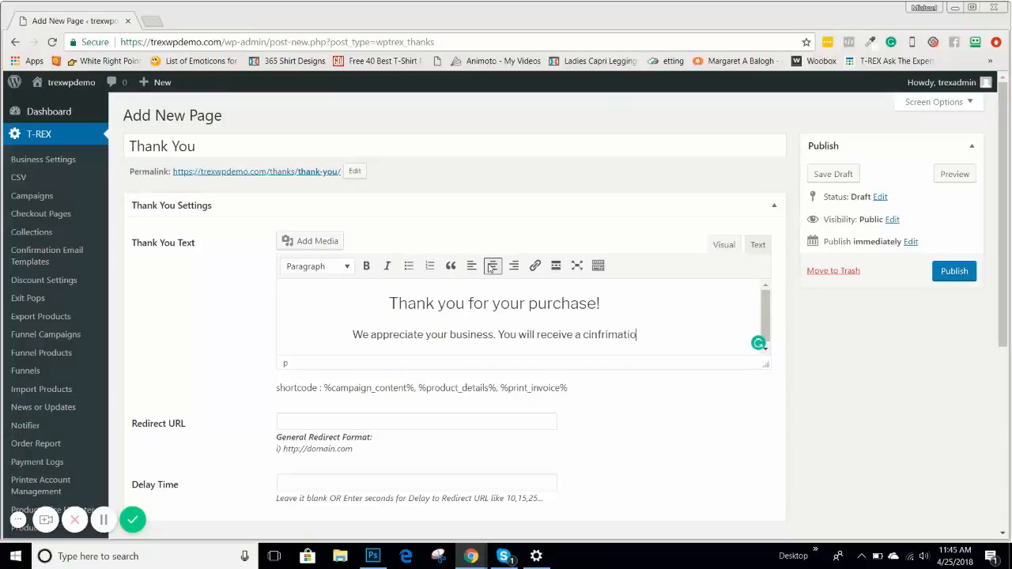
pyautogui.write('n')
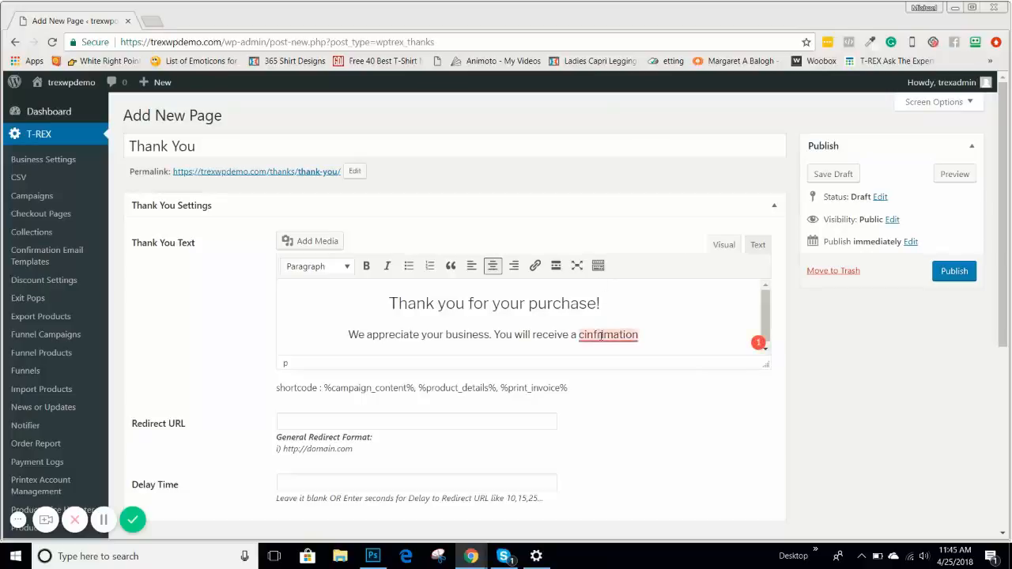
pyautogui.moveTo(601, 336)
pyautogui.click(602, 358)
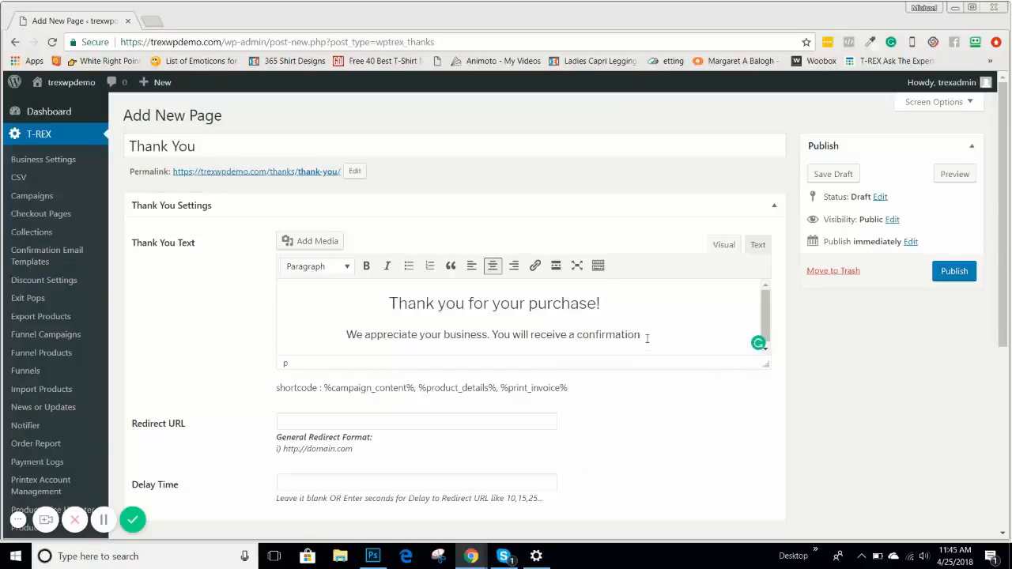
# Complete the paragraph's second sentence with "email with your purchase details."
pyautogui.write('eamil')
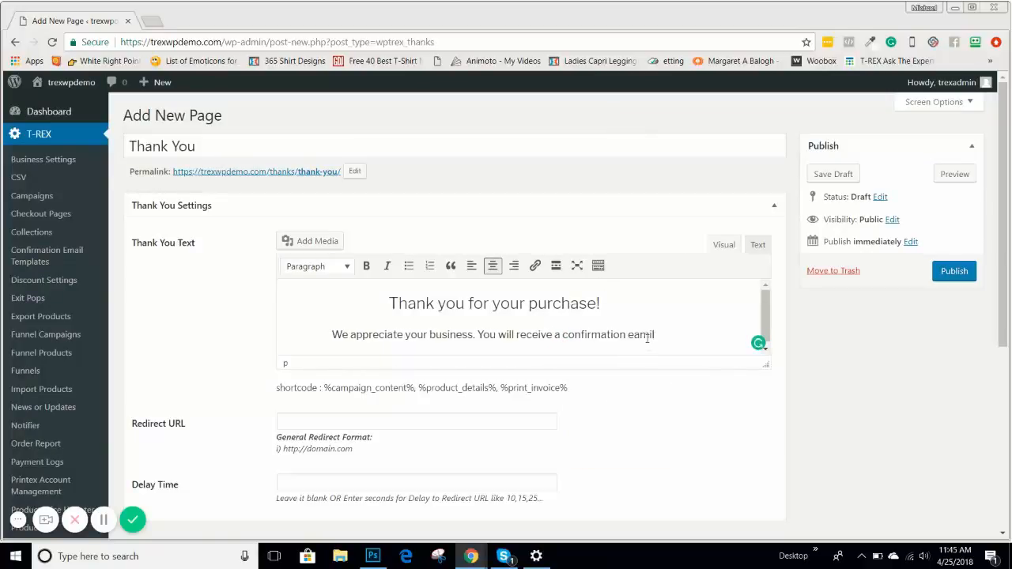
pyautogui.press('BackSpace')
pyautogui.press('BackSpace')
pyautogui.press('BackSpace')
pyautogui.press('BackSpace')
pyautogui.write('mail wil')
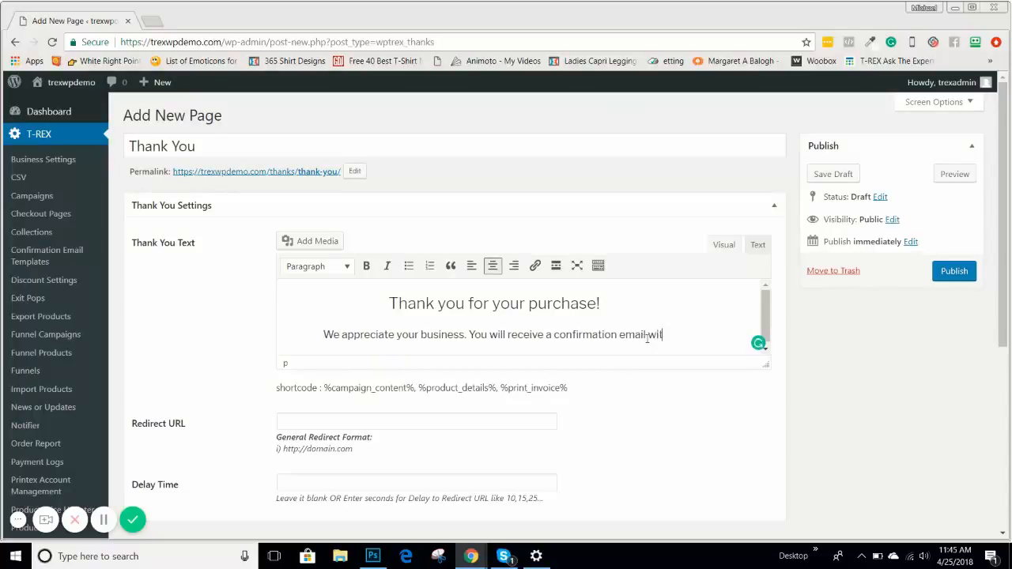
pyautogui.press('BackSpace')
pyautogui.write('th your p')
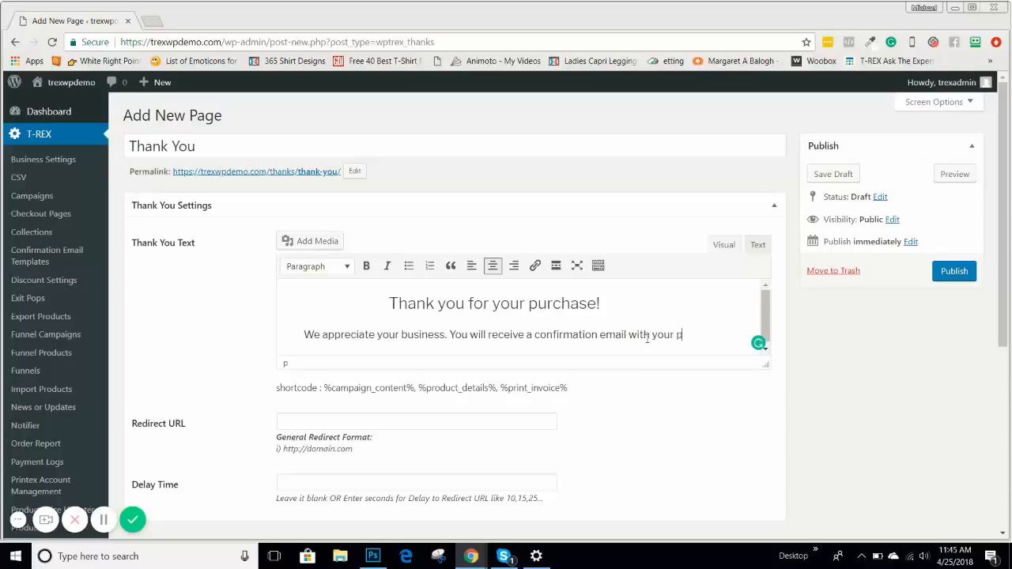
pyautogui.write('urchase d')
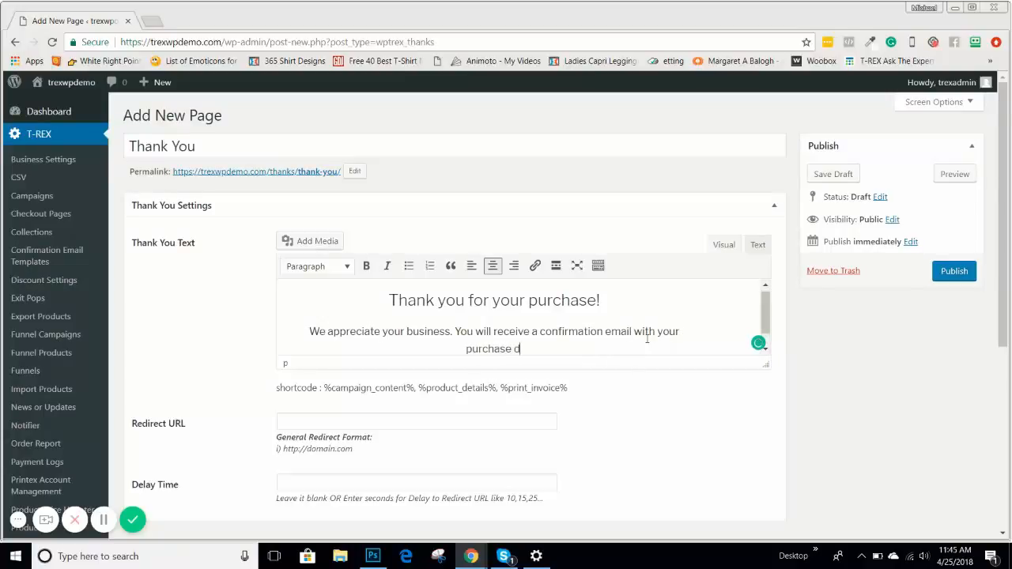
pyautogui.write('etails and')
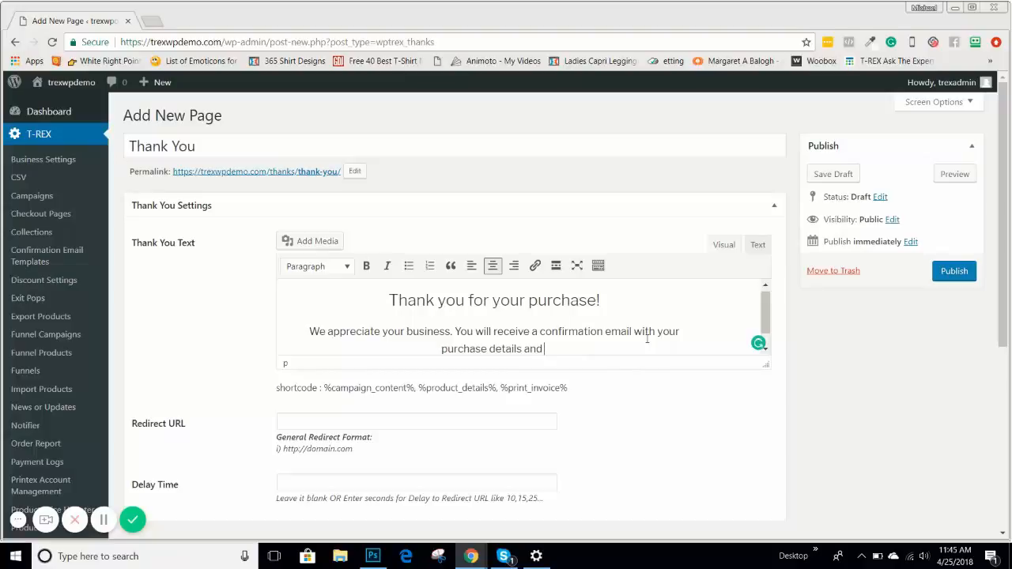
pyautogui.press('BackSpace')
pyautogui.press('BackSpace')
pyautogui.press('BackSpace')
pyautogui.press('BackSpace')
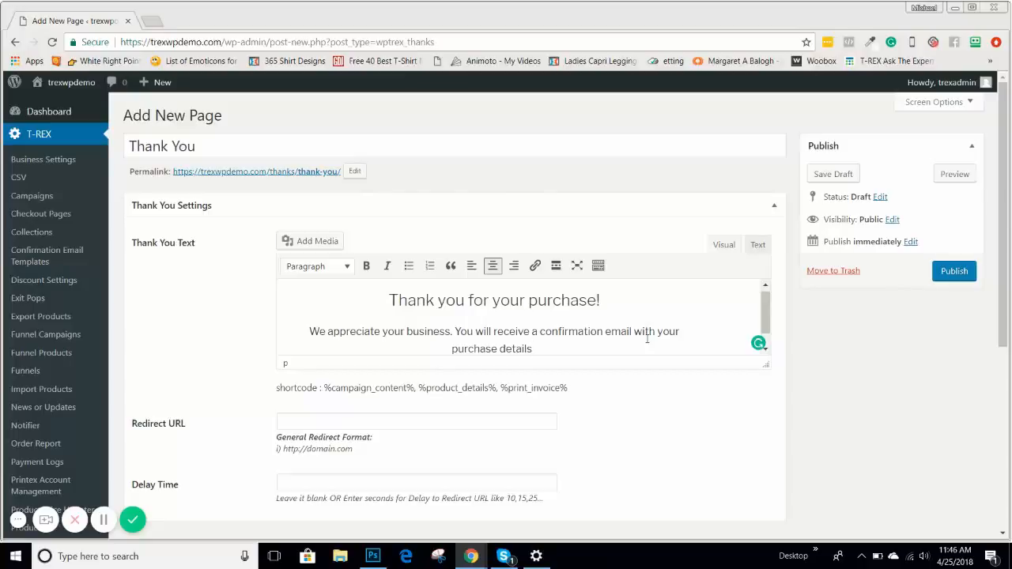
pyautogui.write('.')
pyautogui.moveTo(417, 387); pyautogui.dragTo(501, 398)
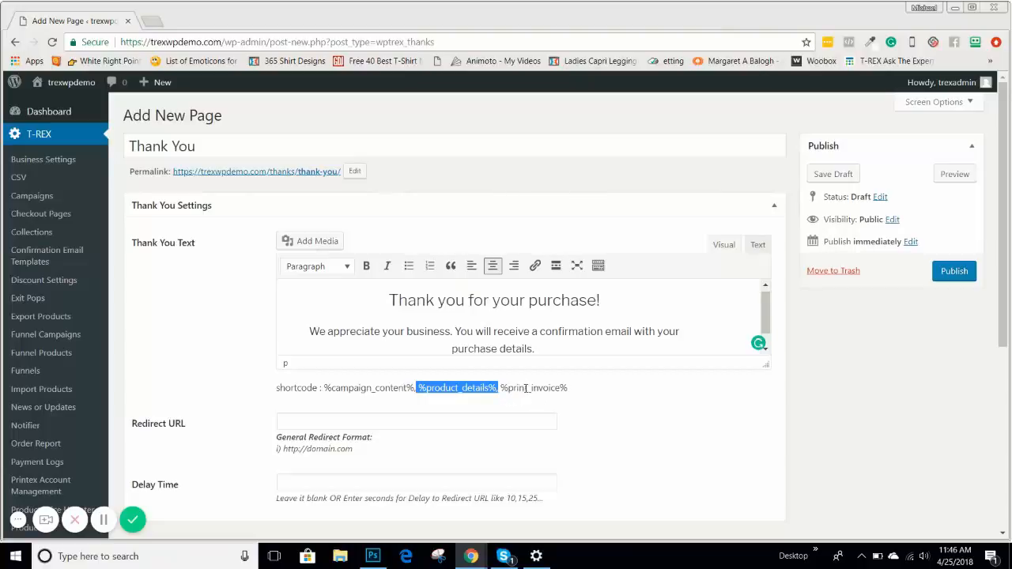
pyautogui.moveTo(501, 387); pyautogui.dragTo(575, 394)
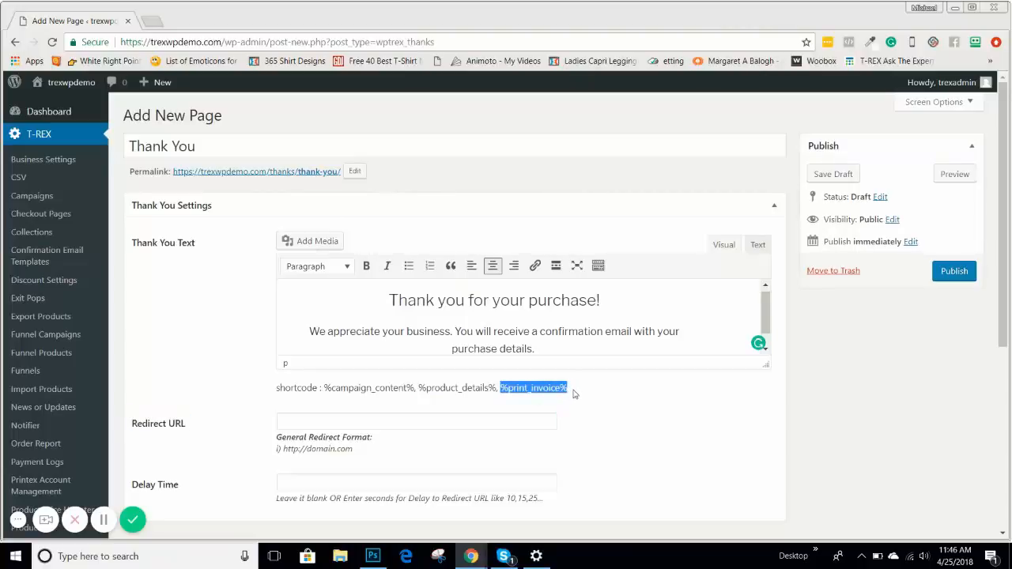
pyautogui.click(444, 386)
pyautogui.moveTo(418, 388); pyautogui.dragTo(498, 388)
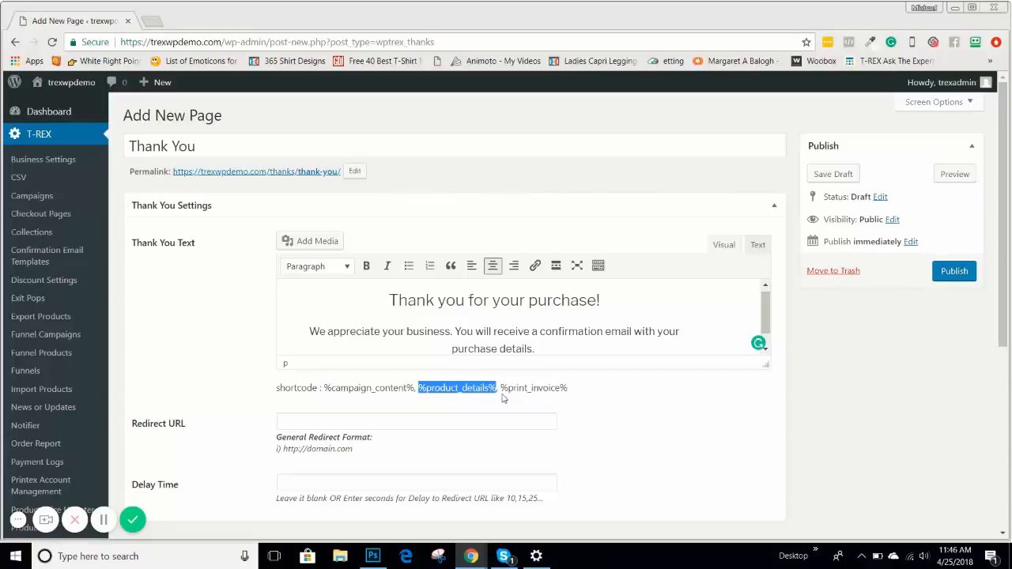
pyautogui.click(543, 349)
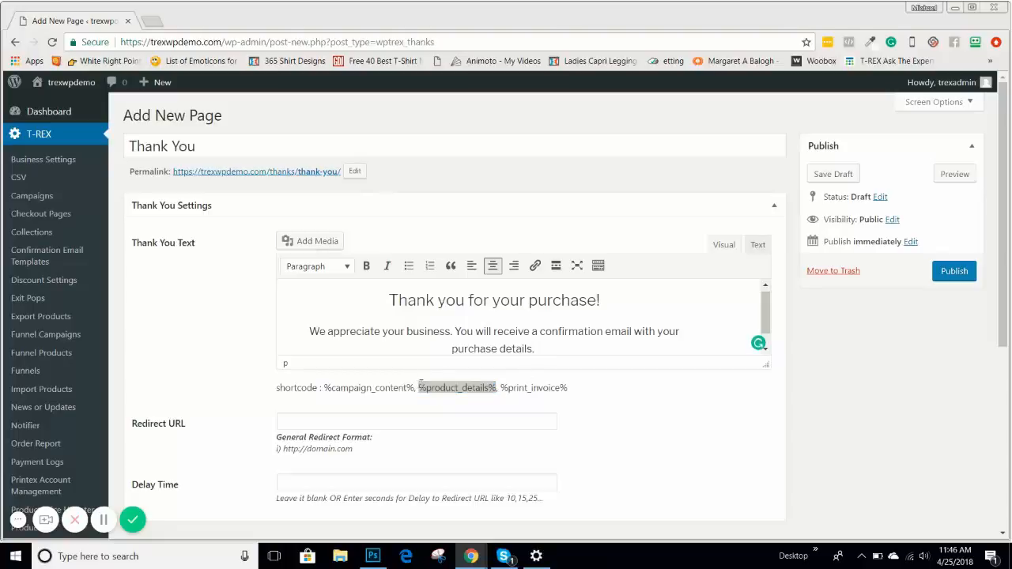
# Copy the %product_details% shortcode and paste it centred on a new line below the confirmation paragraph
pyautogui.moveTo(419, 385); pyautogui.dragTo(497, 398)
pyautogui.hotkey('ctrl', 'c')
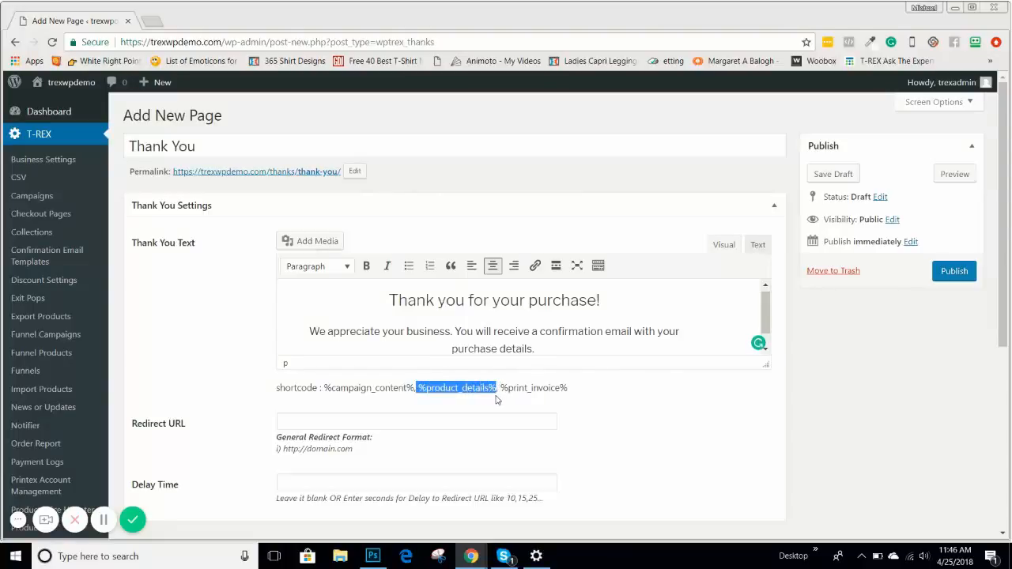
pyautogui.click(544, 346)
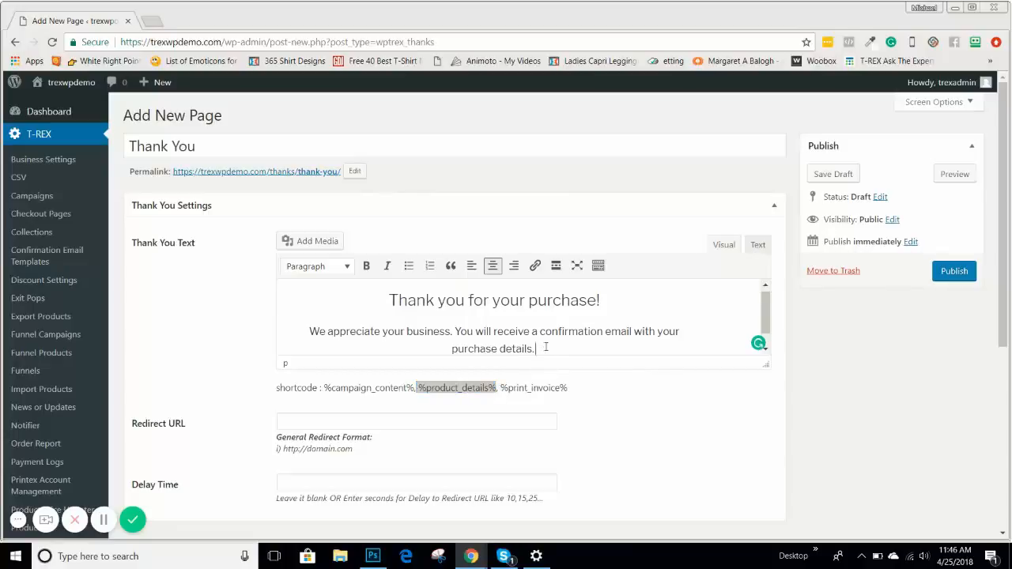
pyautogui.press('Return')
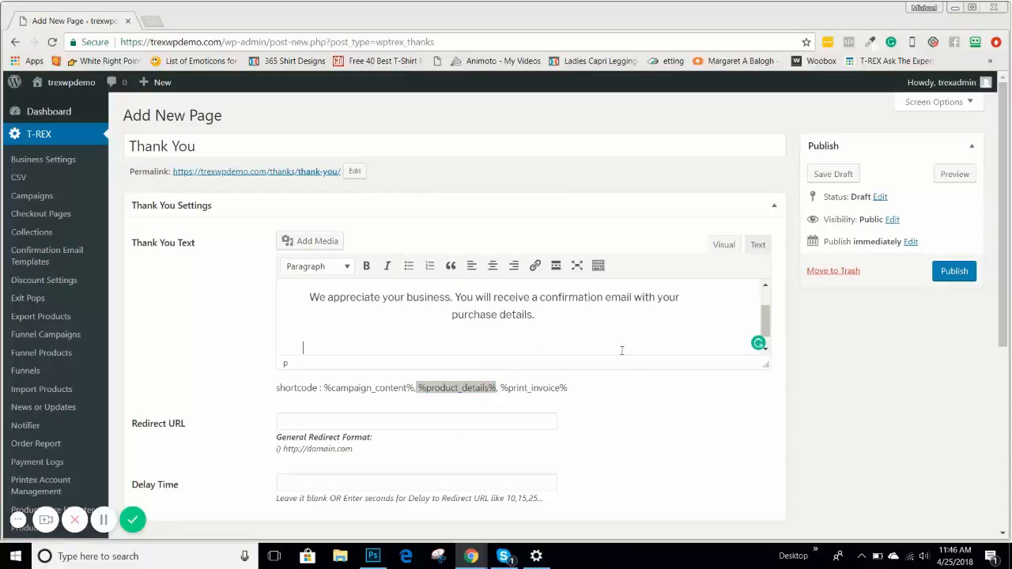
pyautogui.click(492, 266)
pyautogui.hotkey('ctrl', 'v')
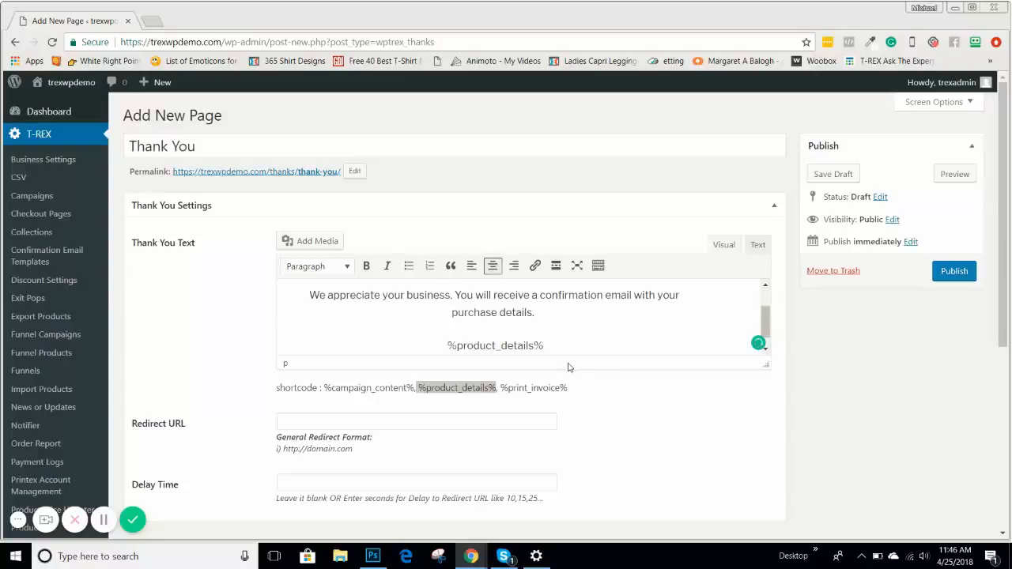
pyautogui.click(617, 407)
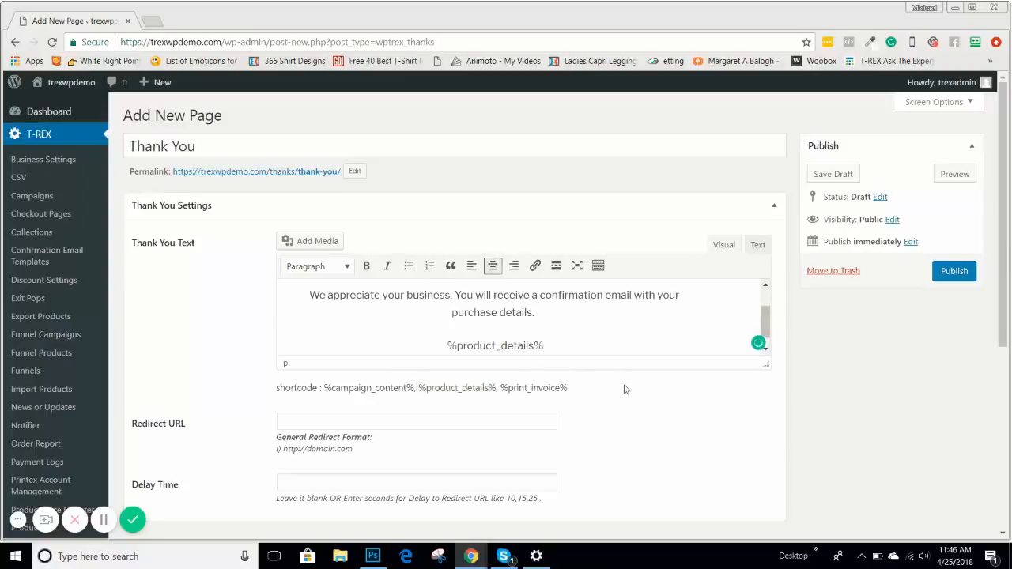
pyautogui.scroll(-1, 596, 339)
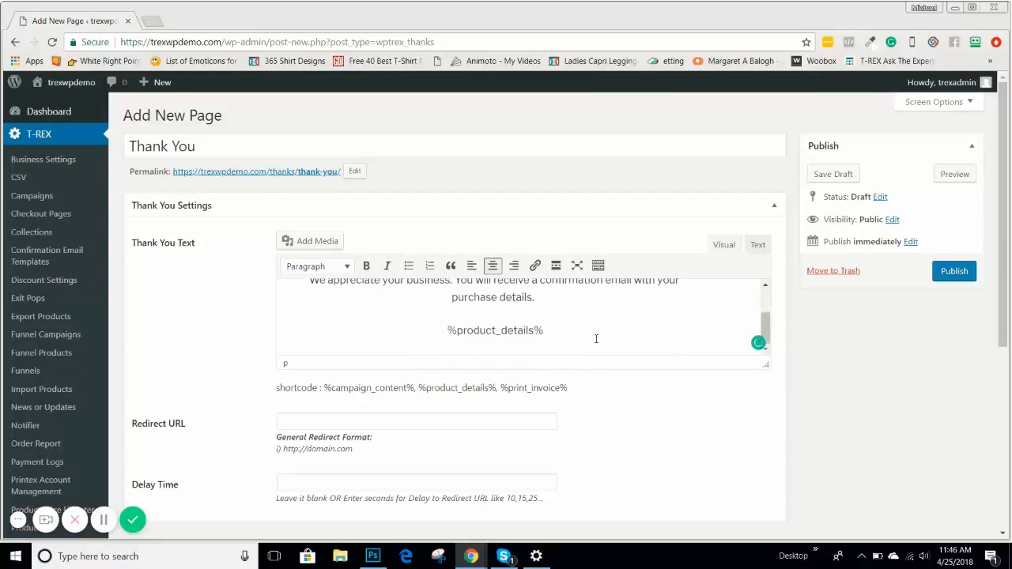
pyautogui.click(317, 420)
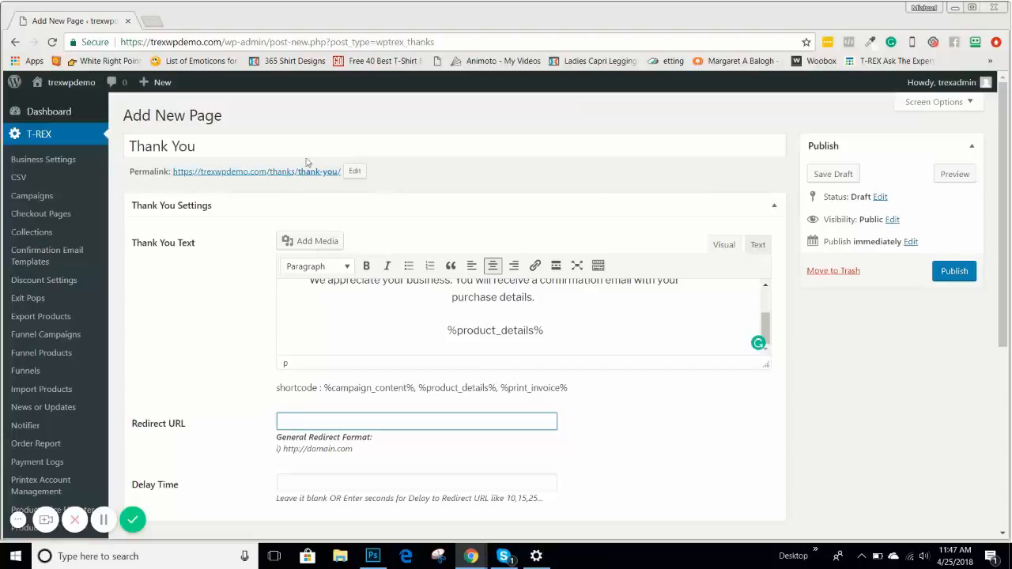
pyautogui.moveTo(121, 42); pyautogui.dragTo(221, 43)
pyautogui.hotkey('ctrl', 'c')
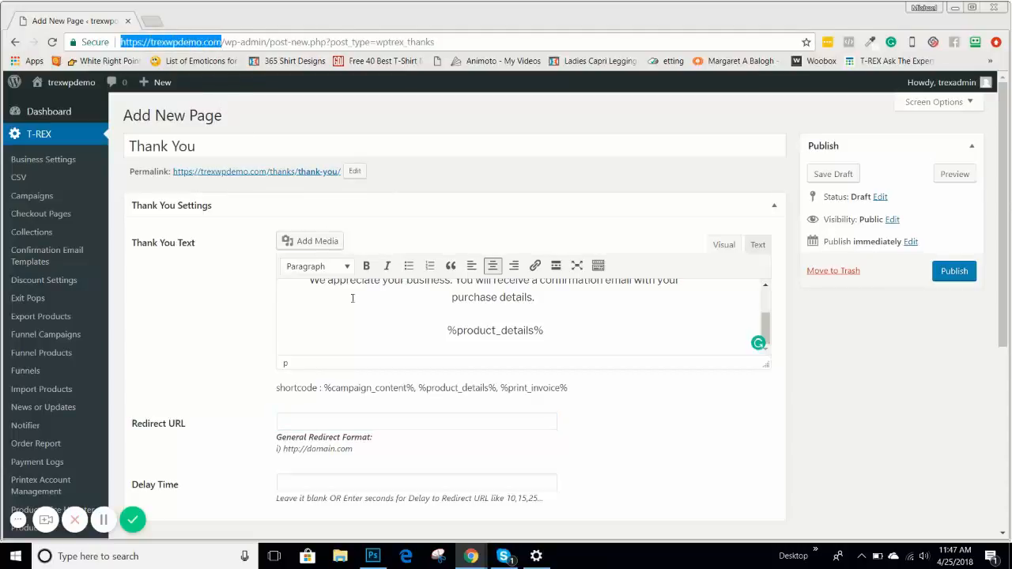
pyautogui.click(323, 422)
pyautogui.hotkey('ctrl', 'v')
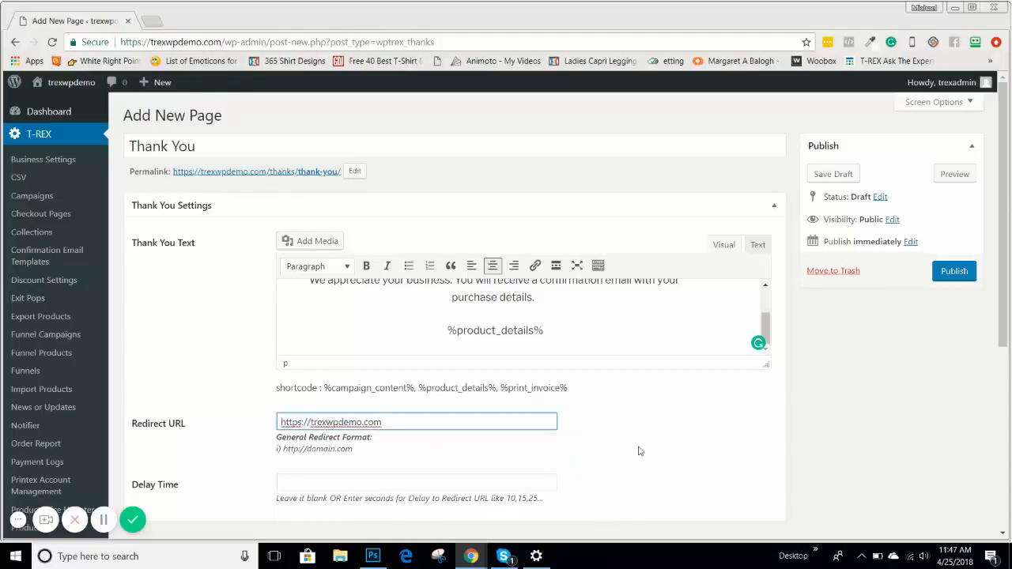
# Set the delay time before the redirect to 7 seconds
pyautogui.scroll(-3, 668, 420)
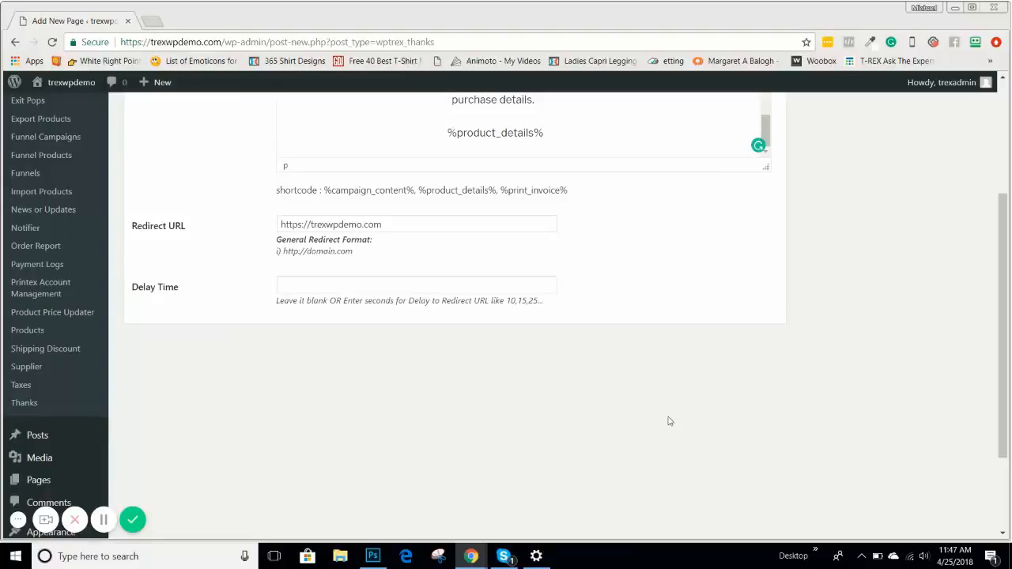
pyautogui.click(293, 286)
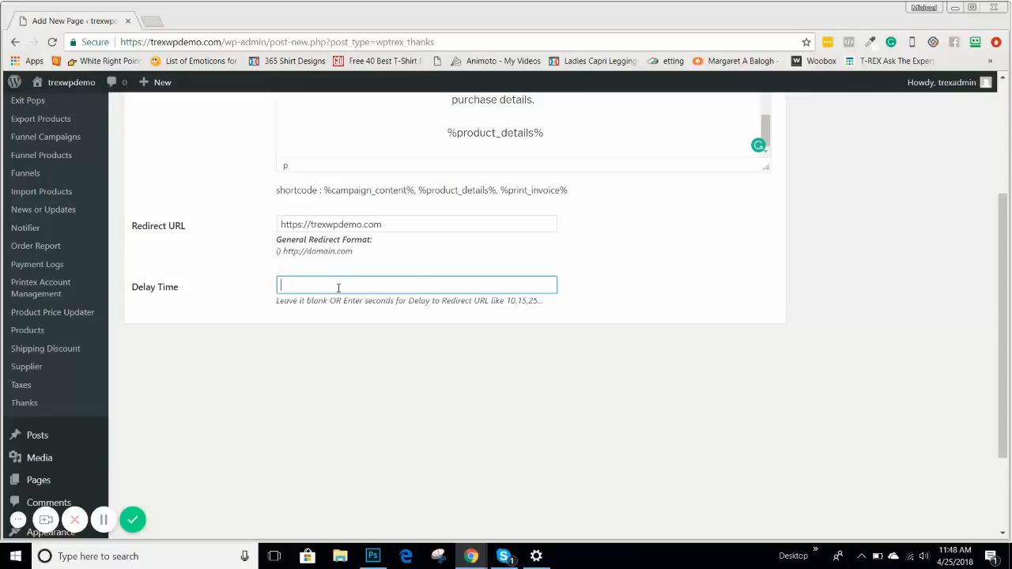
pyautogui.write('7')
pyautogui.click(336, 380)
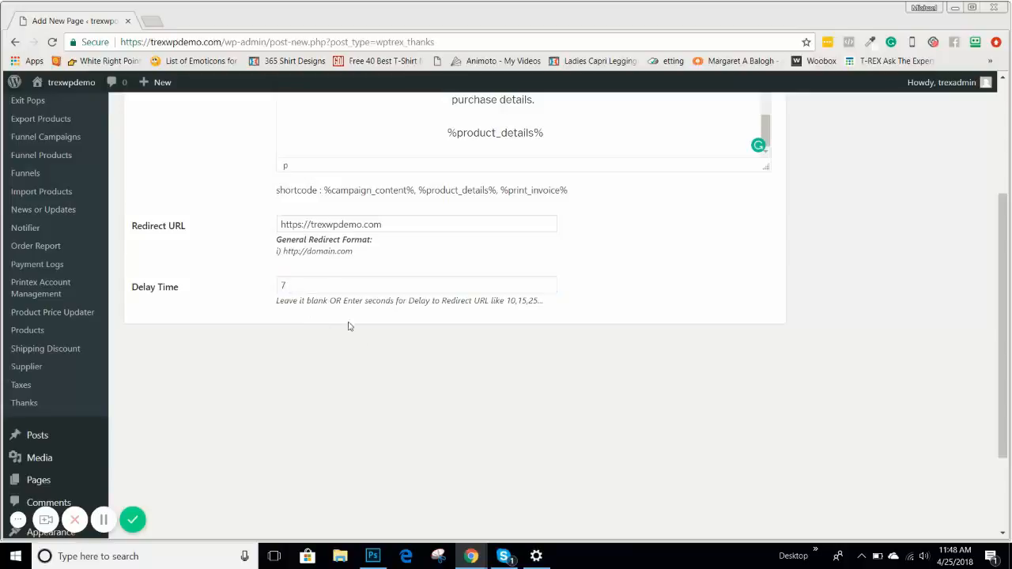
# Publish the Thank You page
pyautogui.scroll(1, 388, 384)
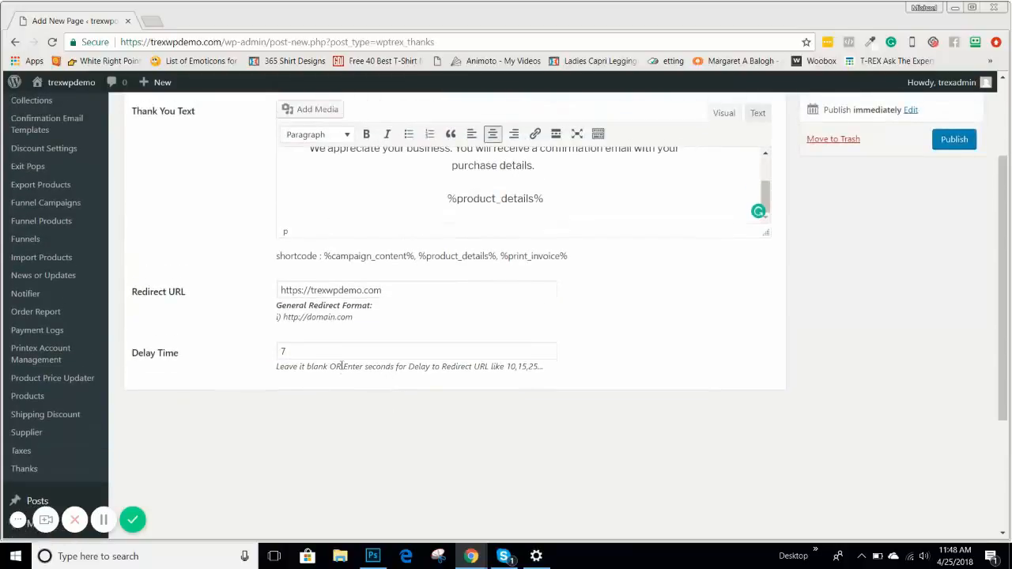
pyautogui.scroll(1, 410, 412)
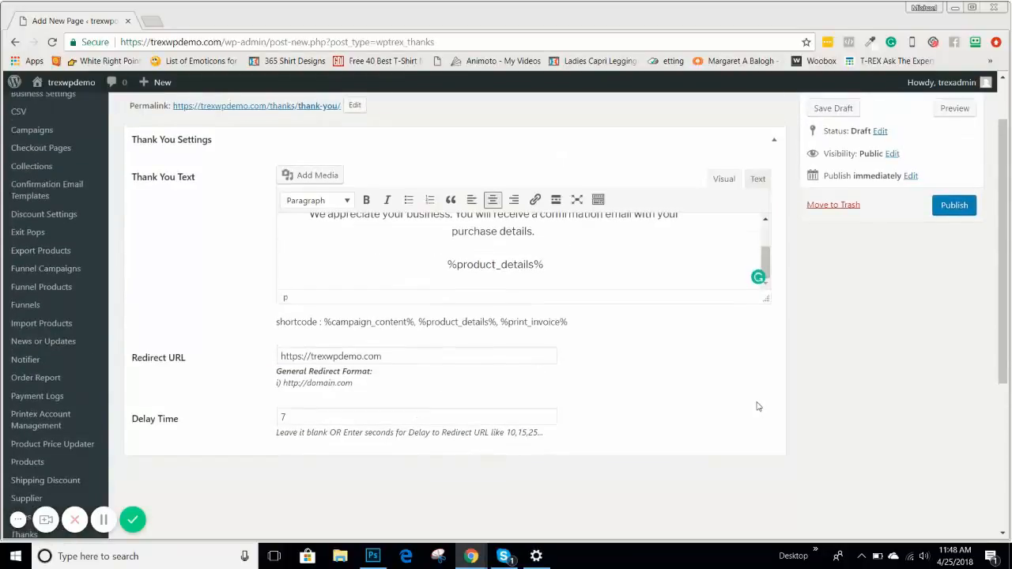
pyautogui.scroll(1, 352, 202)
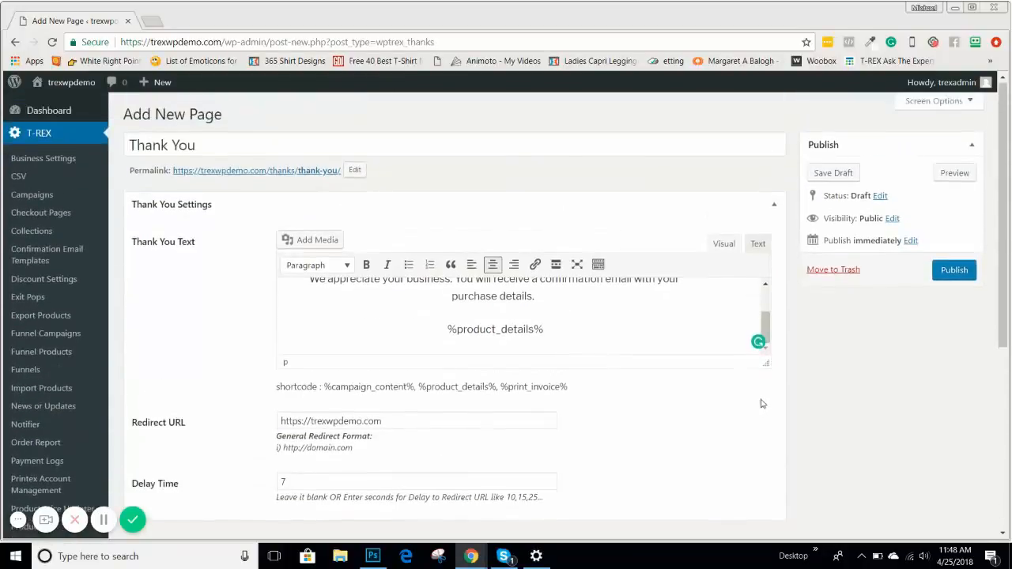
pyautogui.click(952, 272)
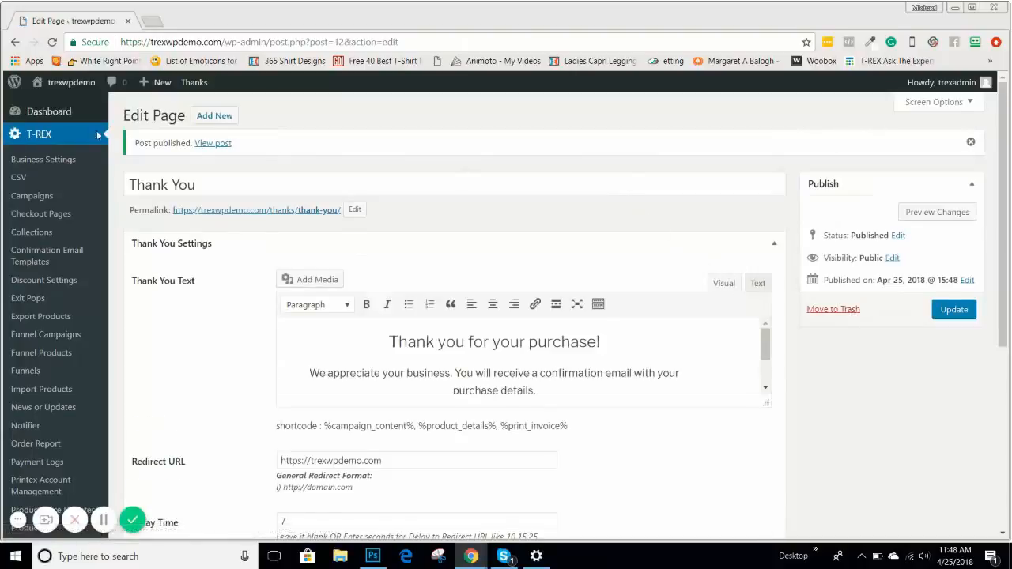
# In the T-REX Business Settings, choose "Thank You" as the global default thank-you page
pyautogui.click(52, 163)
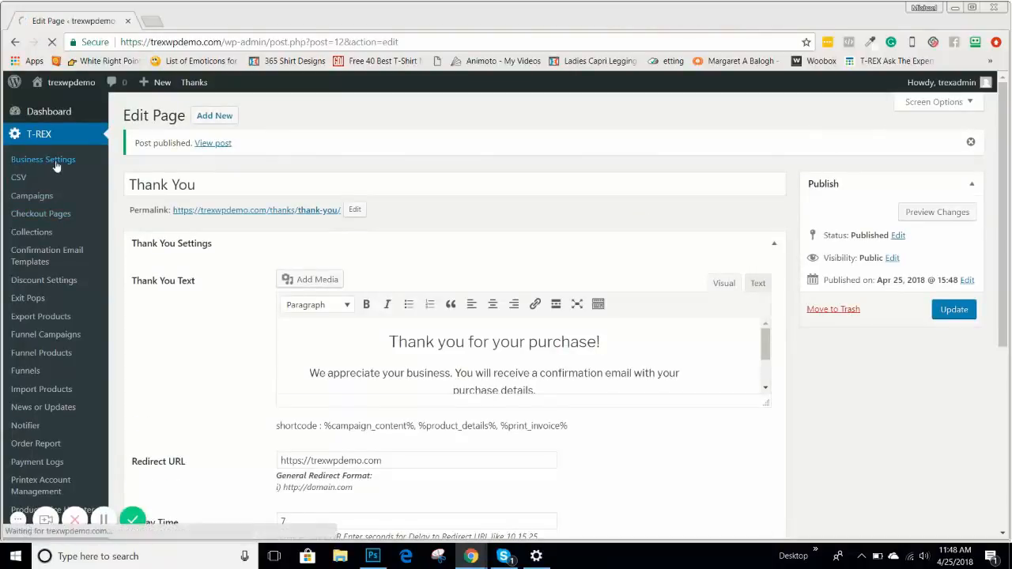
pyautogui.scroll(-6, 463, 287)
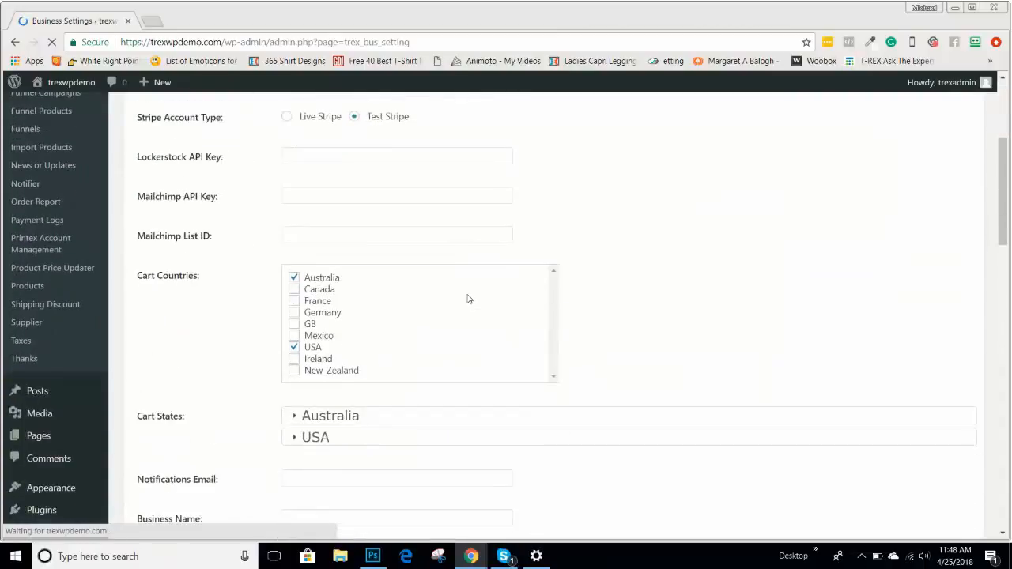
pyautogui.scroll(-5, 473, 305)
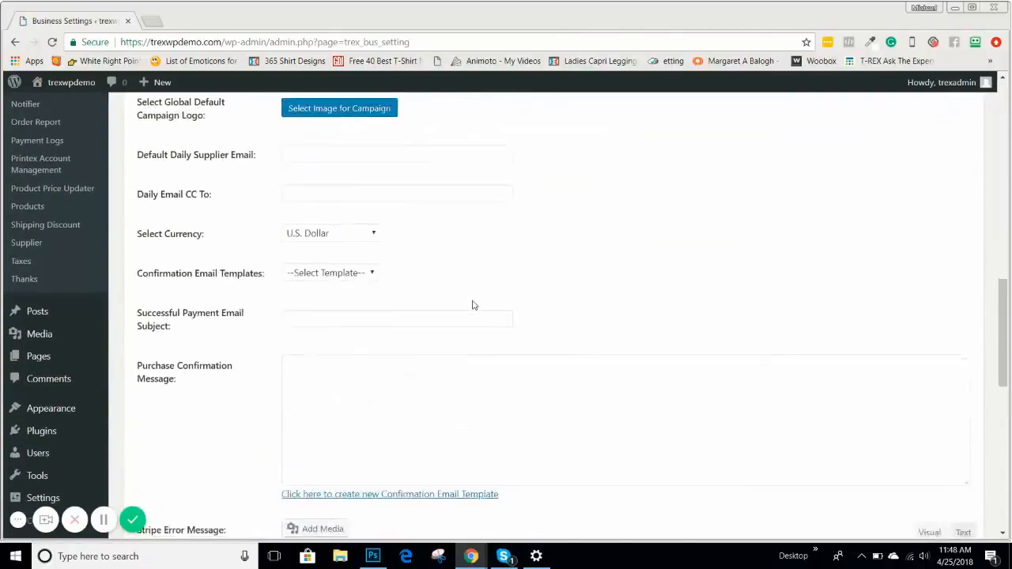
pyautogui.scroll(-6, 473, 305)
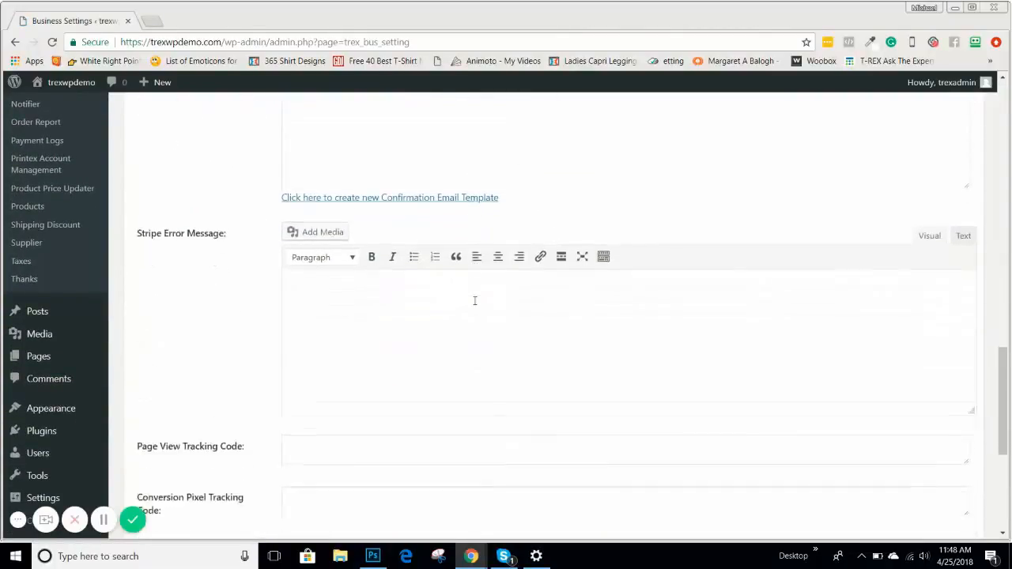
pyautogui.scroll(-1, 475, 305)
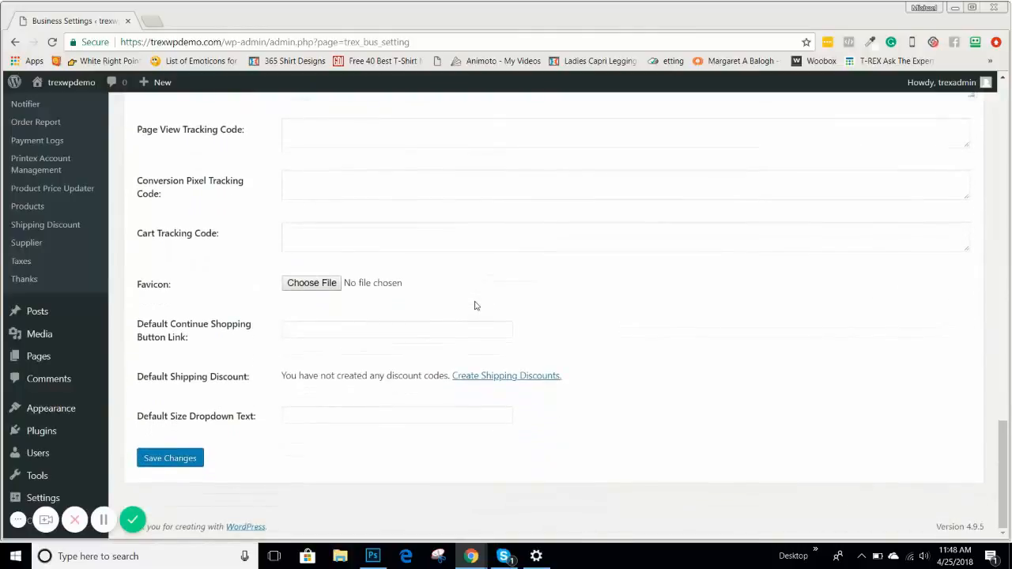
pyautogui.scroll(4, 476, 305)
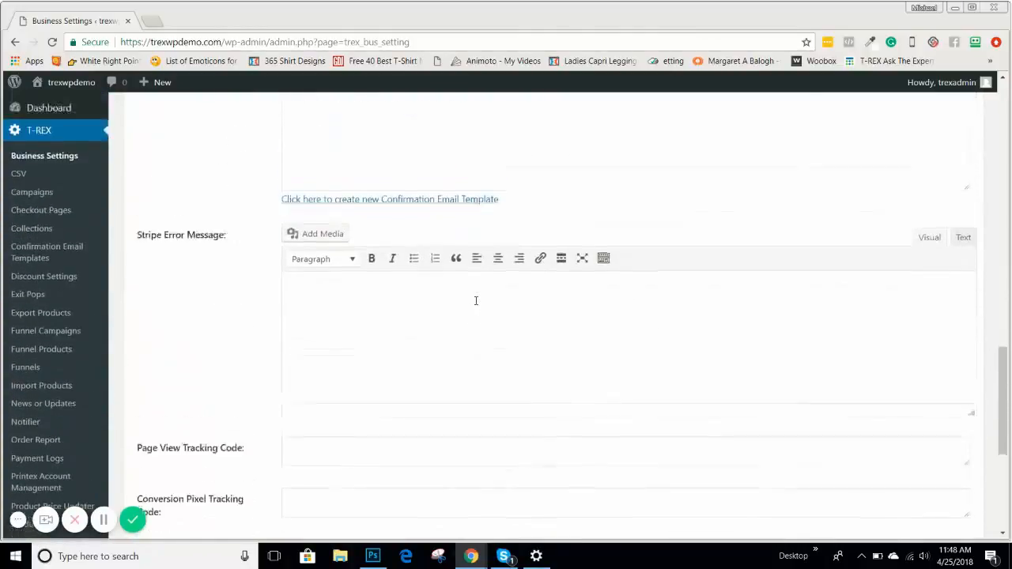
pyautogui.scroll(3, 475, 300)
pyautogui.scroll(3, 475, 300)
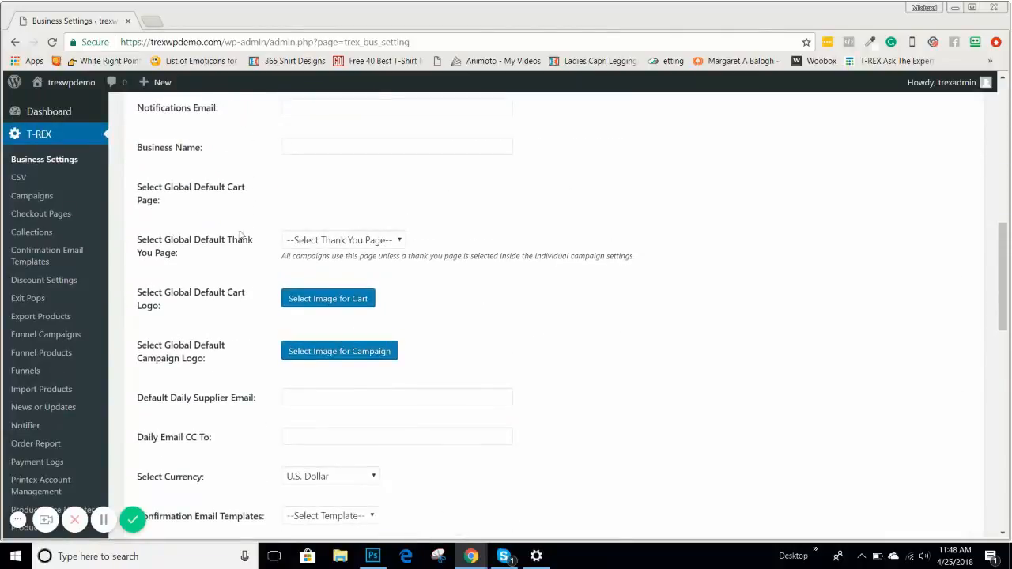
pyautogui.click(330, 244)
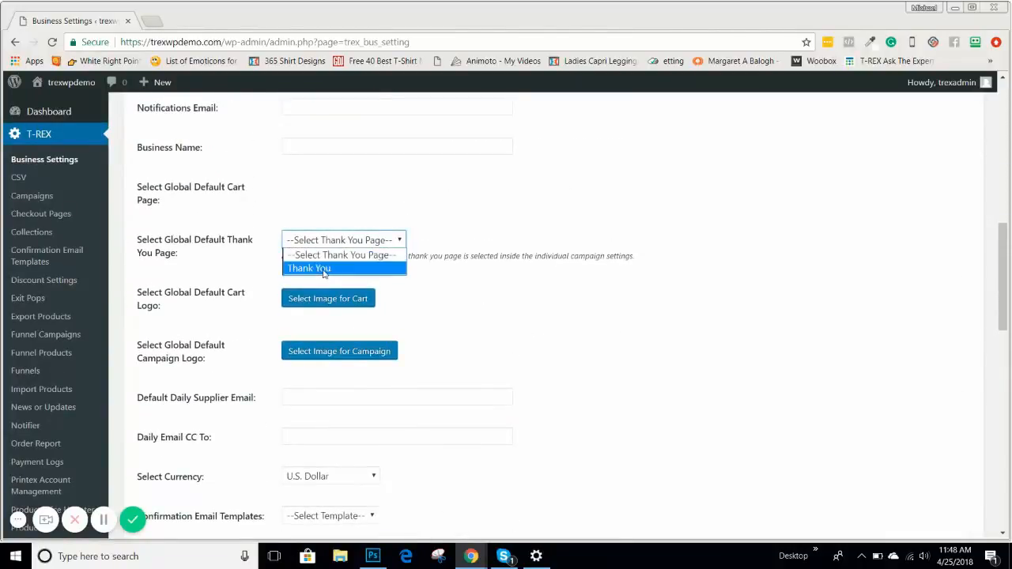
pyautogui.click(320, 270)
# Save the changes to the Business Settings
pyautogui.scroll(-5, 572, 332)
pyautogui.scroll(-10, 572, 332)
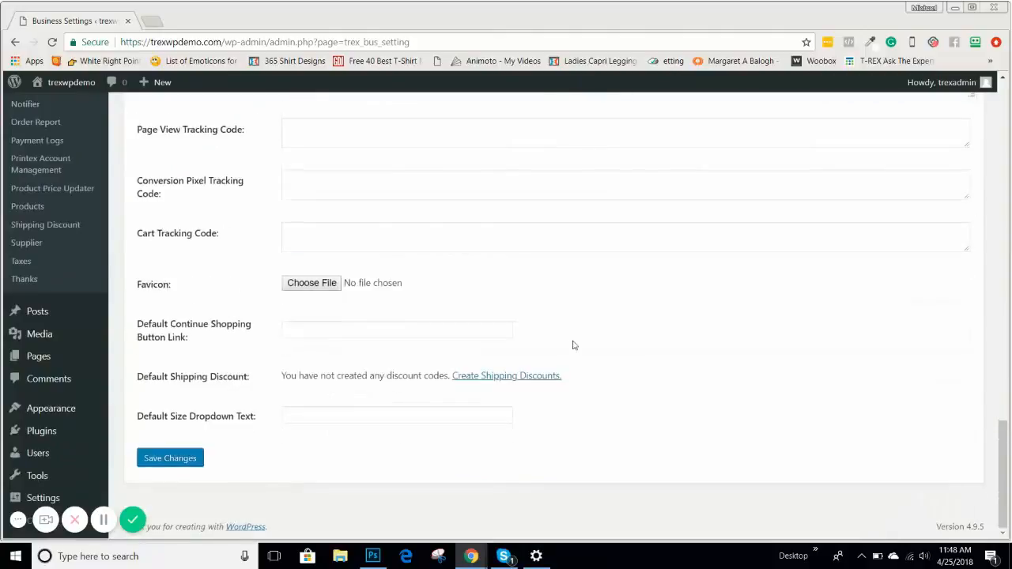
pyautogui.click(203, 458)
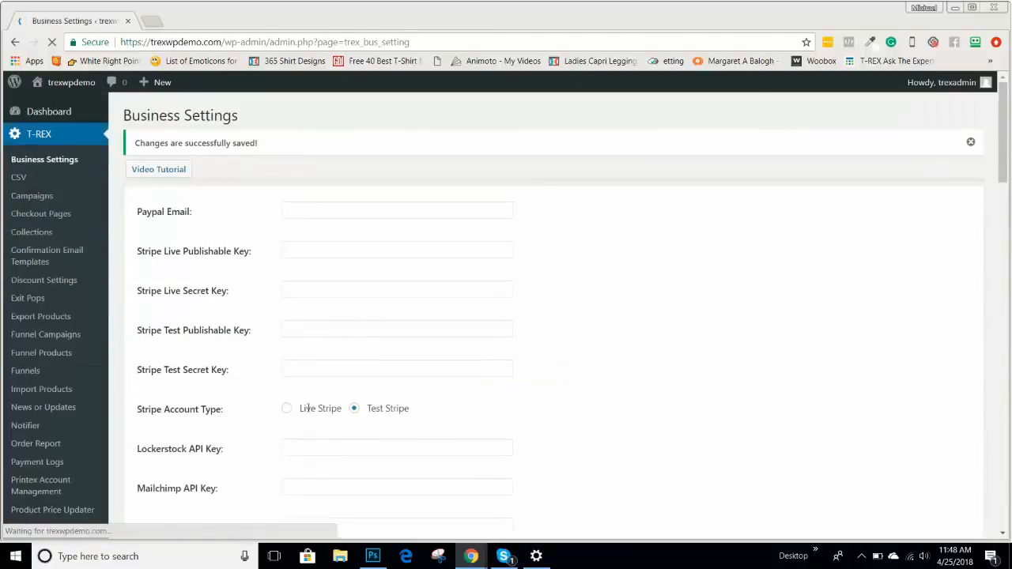
# Open the list of T-REX campaigns
pyautogui.click(37, 197)
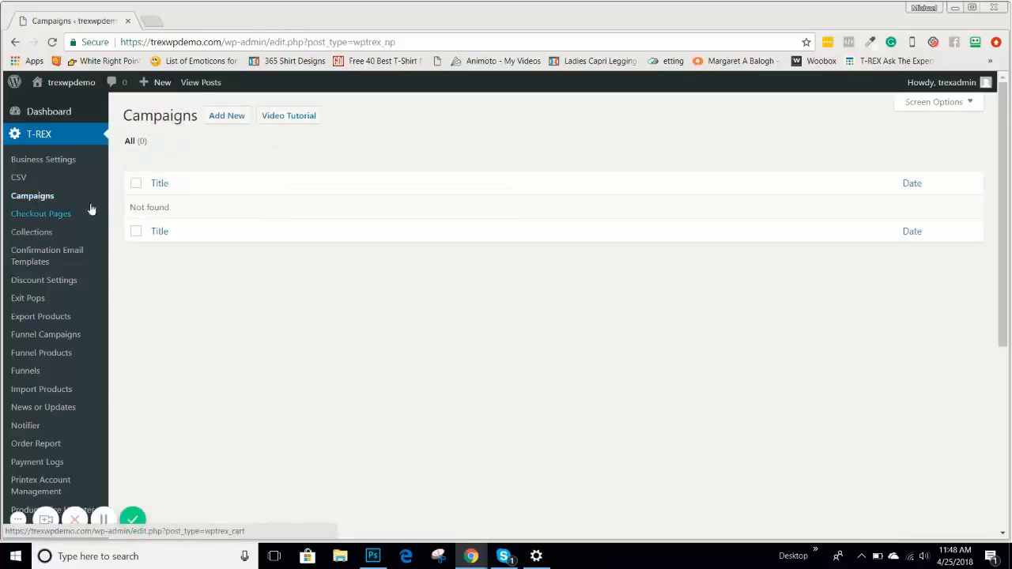